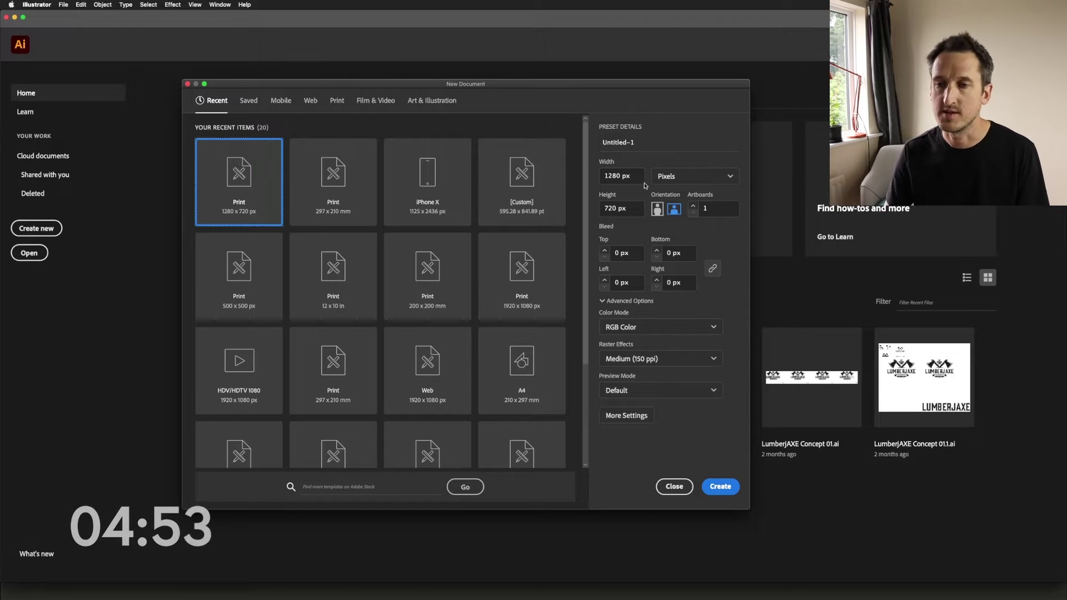
Step: Create a new 1280 × 720 px document
{"action": "left_click", "coordinate": [625, 176]}
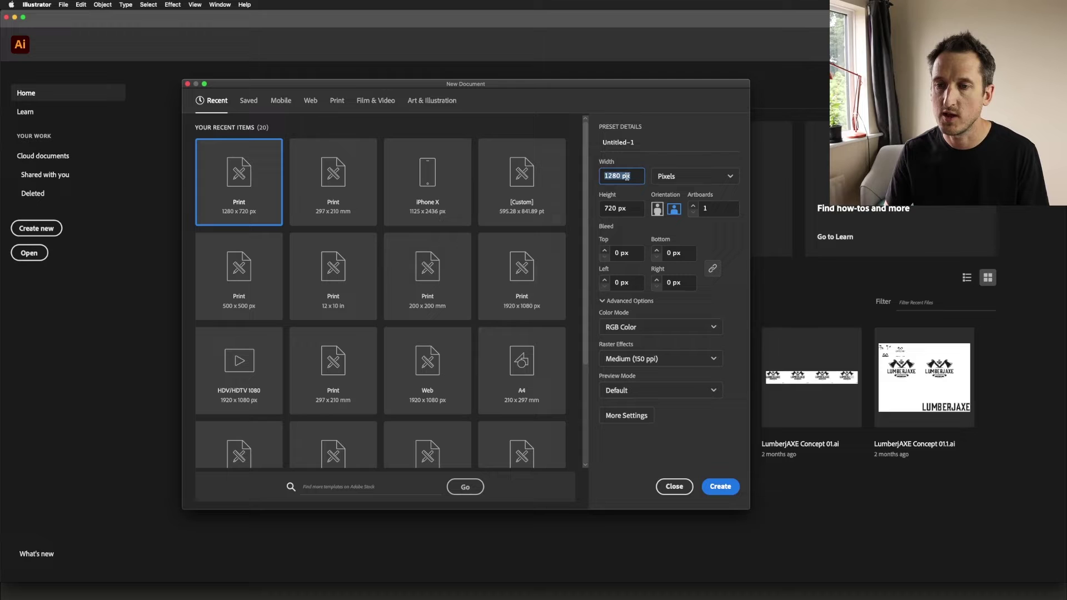
{"action": "left_click", "coordinate": [629, 209]}
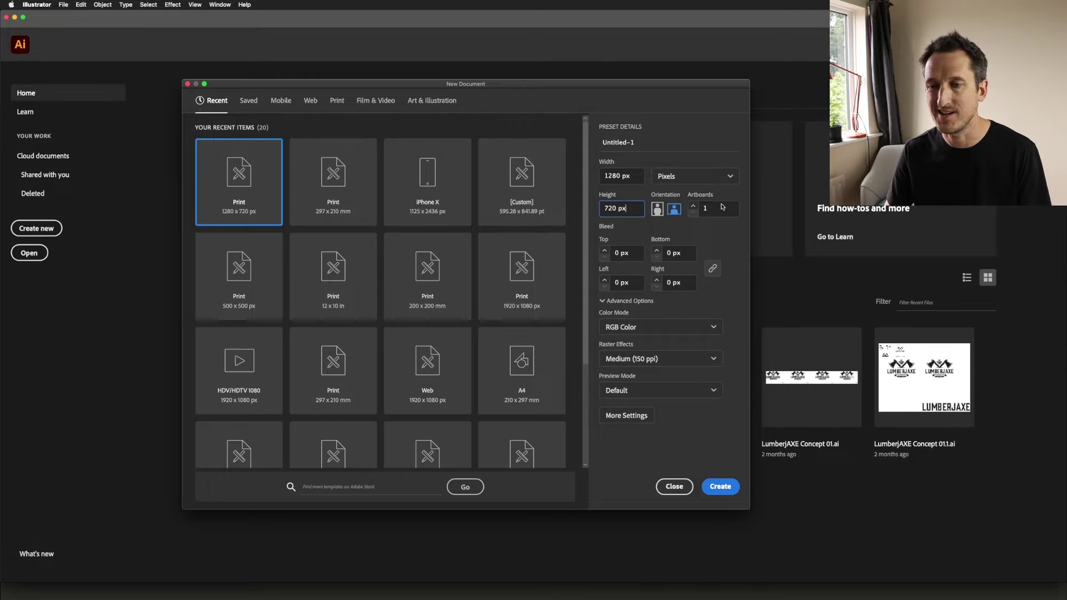
{"action": "left_click", "coordinate": [721, 486]}
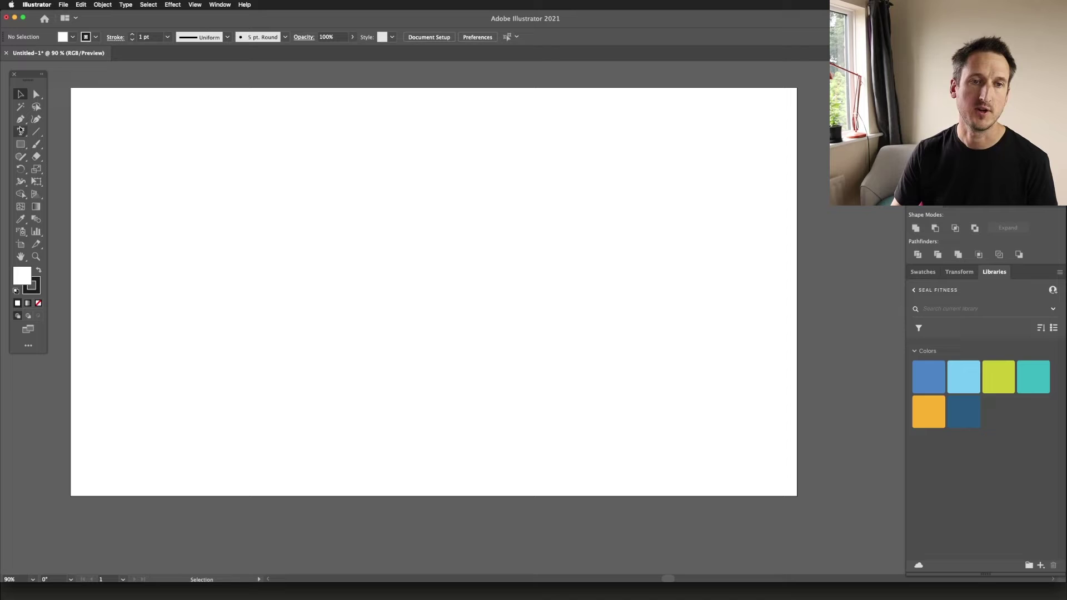
Step: Draw a rectangle covering the artboard and halve its width to 640 px
{"action": "left_click", "coordinate": [20, 144]}
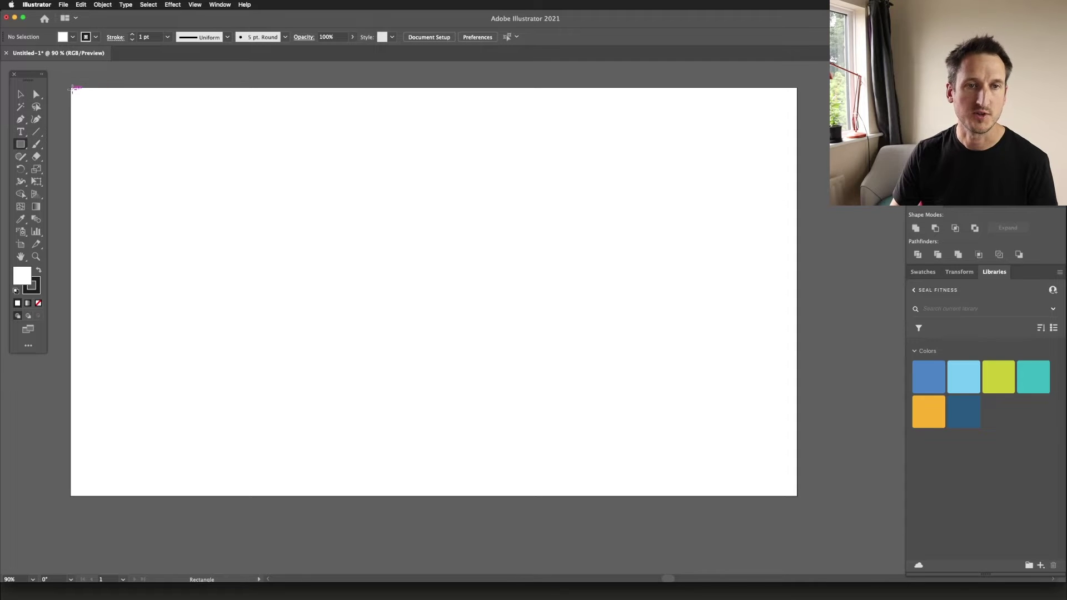
{"action": "left_click_drag", "start_coordinate": [72, 88], "coordinate": [797, 496]}
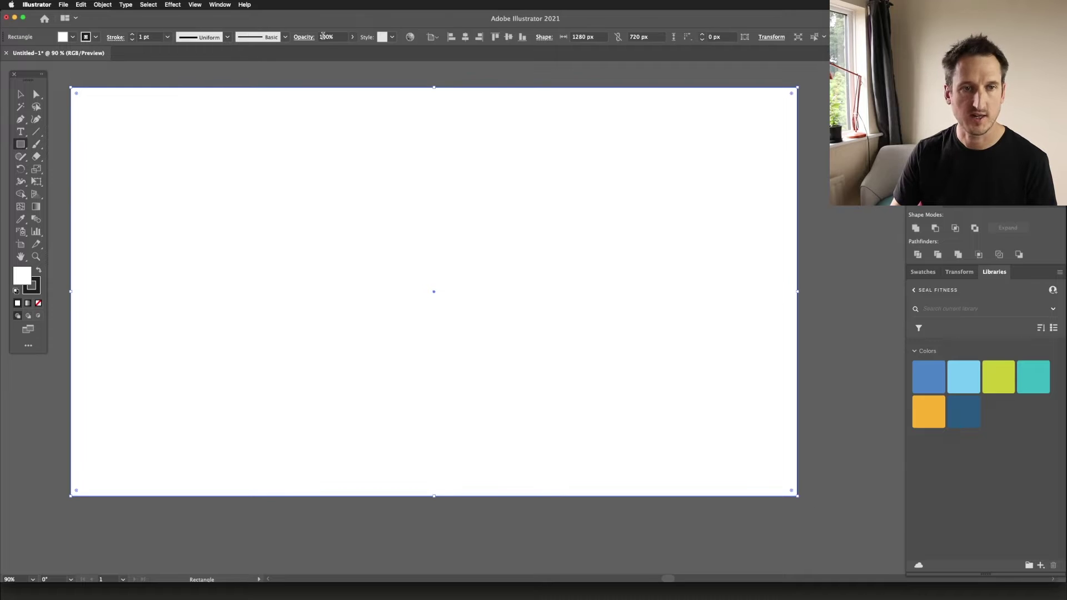
{"action": "left_click", "coordinate": [600, 37]}
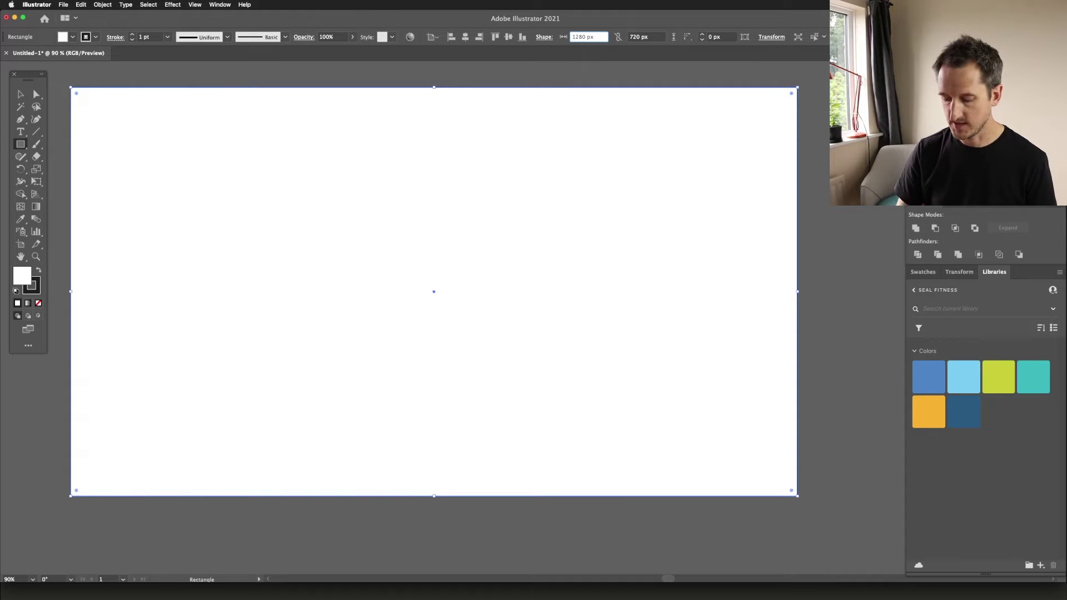
{"action": "type", "text": "/2"}
{"action": "key", "text": "Return"}
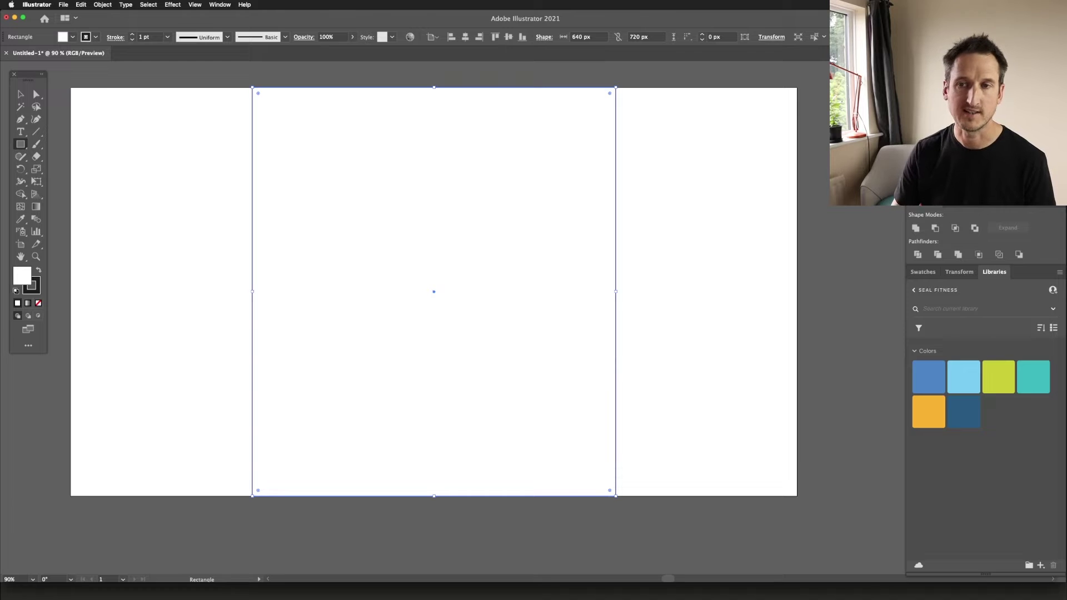
Step: Fill the rectangle dark blue, move it to the left half, and place the gym photo
{"action": "left_click", "coordinate": [973, 409]}
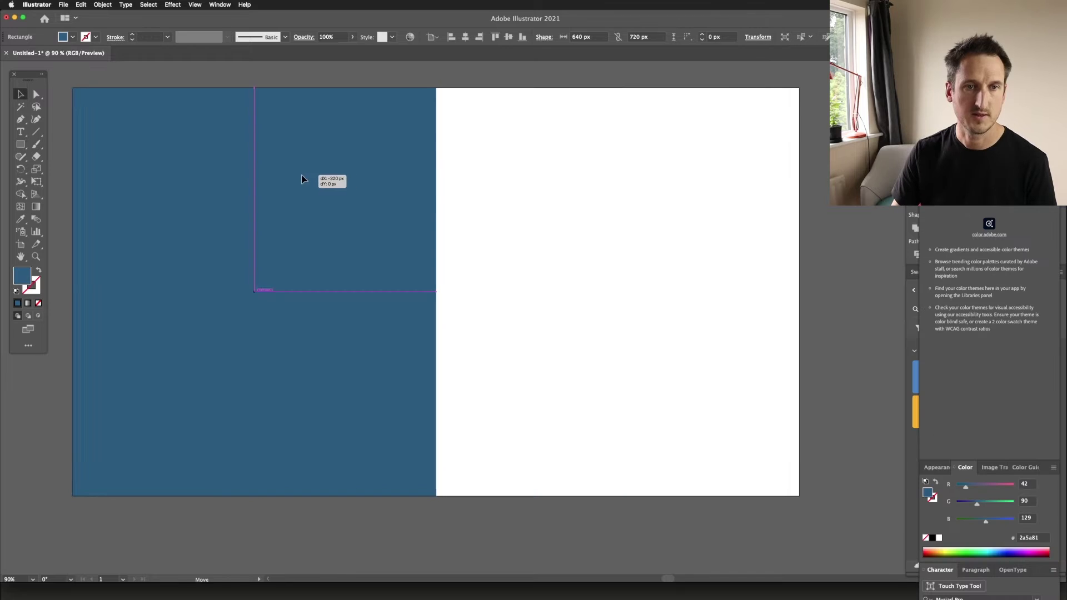
{"action": "left_click", "coordinate": [582, 171]}
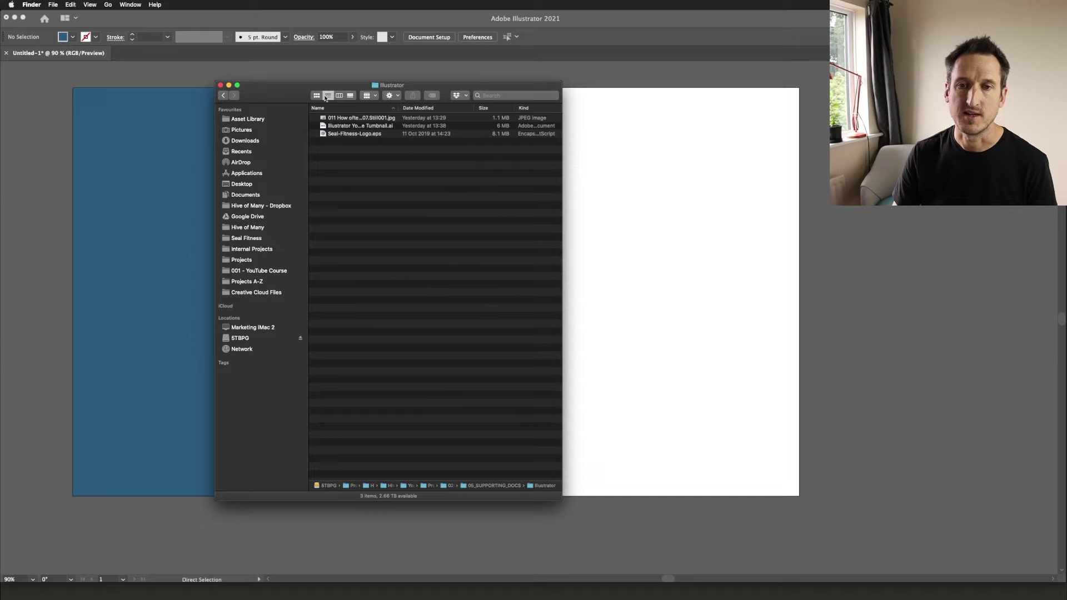
{"action": "left_click_drag", "start_coordinate": [328, 120], "coordinate": [693, 190]}
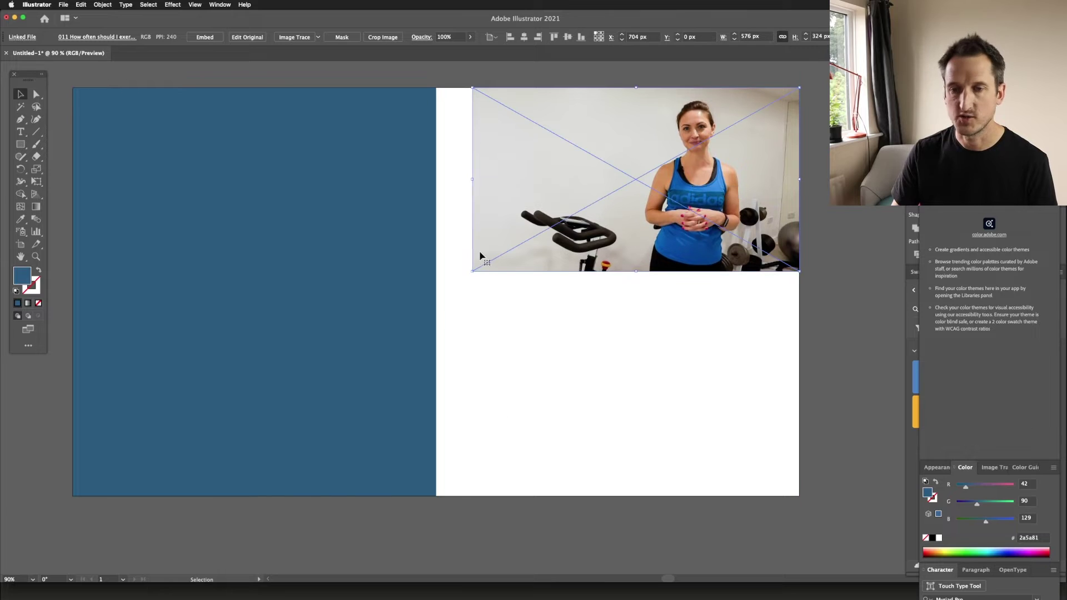
Step: Scale the gym photo until it covers the whole artboard
{"action": "left_click_drag", "start_coordinate": [470, 273], "coordinate": [87, 488]}
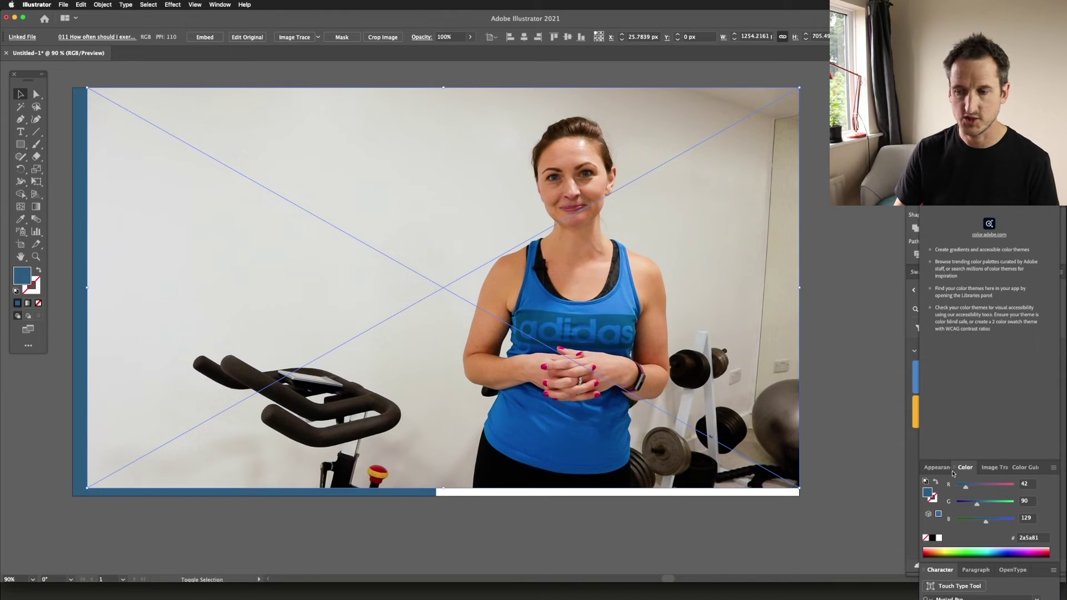
{"action": "left_click_drag", "start_coordinate": [800, 490], "coordinate": [875, 531]}
{"action": "left_click_drag", "start_coordinate": [88, 89], "coordinate": [67, 75]}
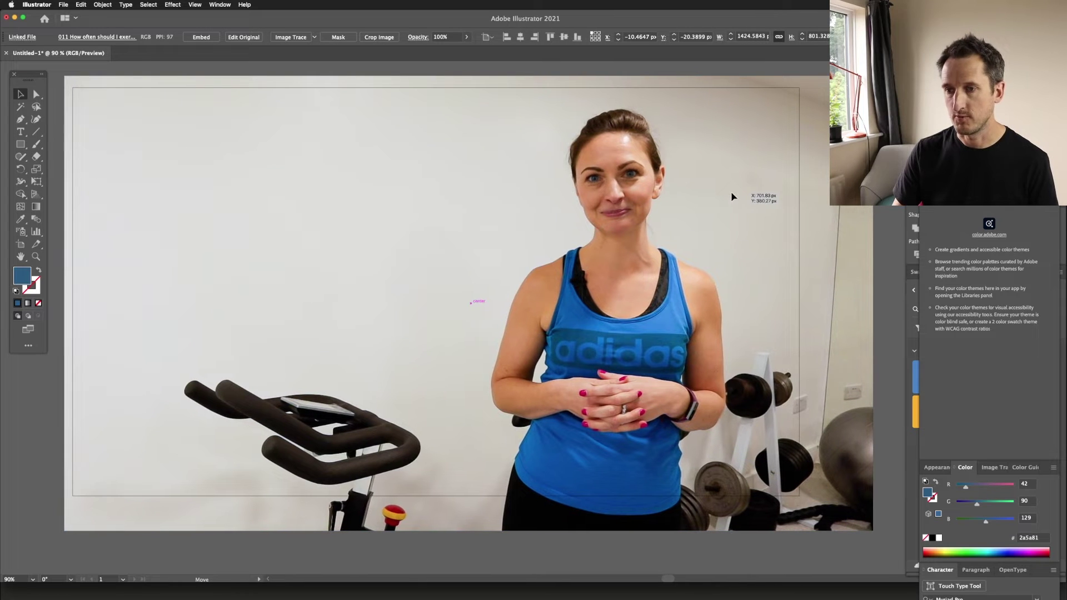
Step: Send the photo behind the blue rectangle and deselect it
{"action": "right_click", "coordinate": [516, 157]}
{"action": "mouse_move", "coordinate": [574, 223]}
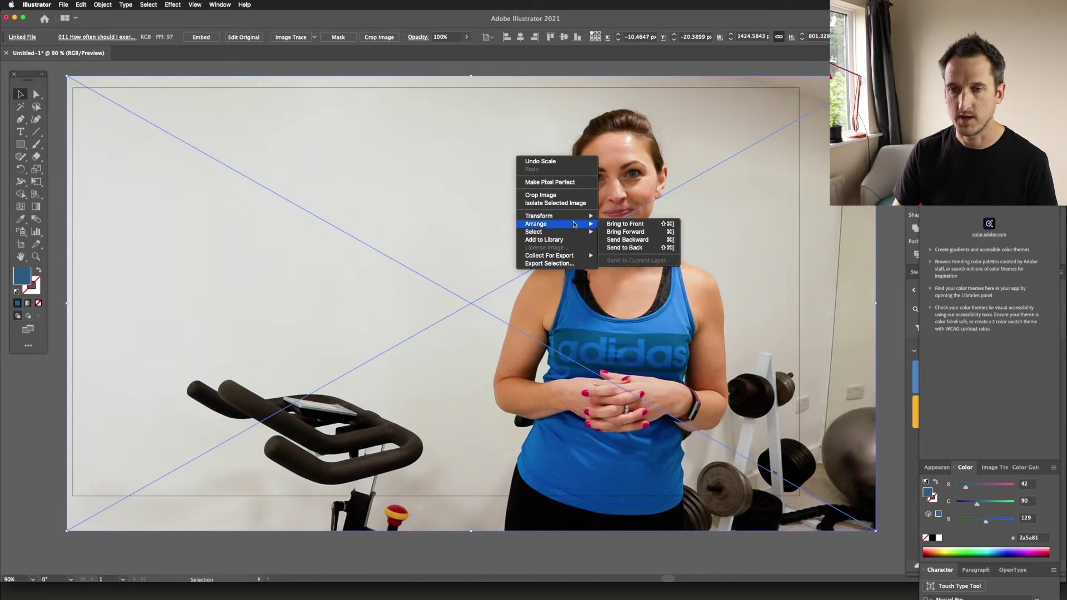
{"action": "left_click", "coordinate": [645, 248]}
{"action": "left_click", "coordinate": [383, 70]}
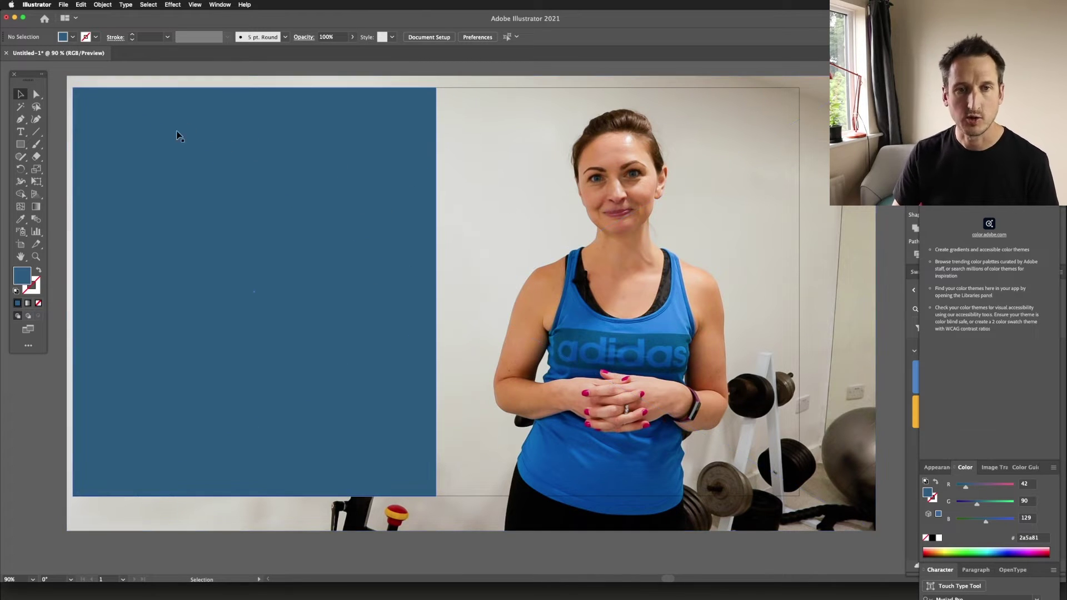
Step: Place Seal-Fitness-Logo.eps on the blue panel, shrink it to 188 px and centre it horizontally
{"action": "key", "text": "super+Tab"}
{"action": "left_click_drag", "start_coordinate": [389, 114], "coordinate": [185, 152]}
{"action": "left_click_drag", "start_coordinate": [284, 189], "coordinate": [362, 280]}
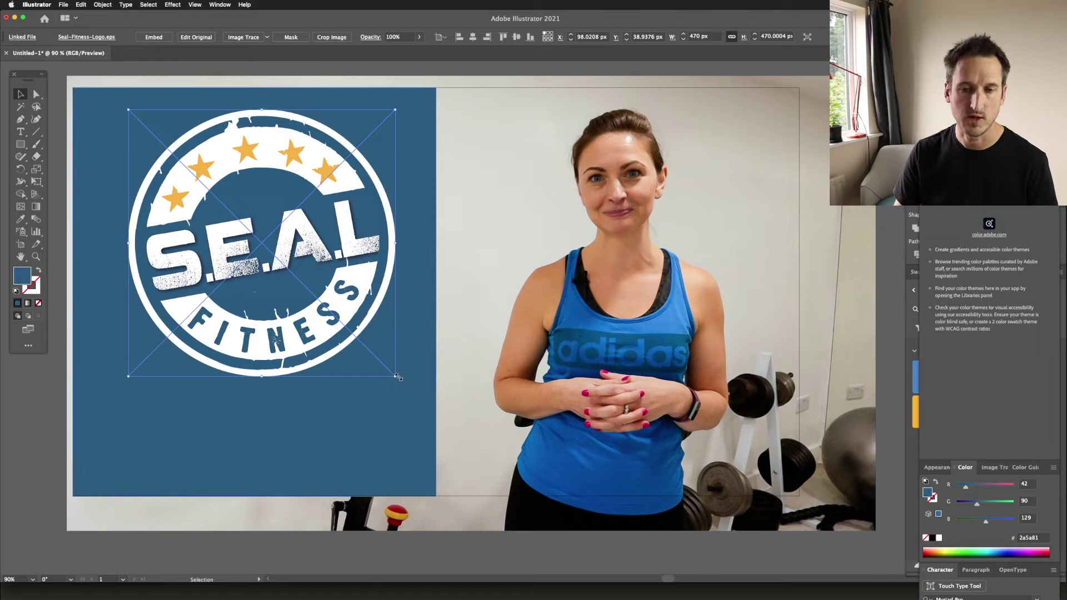
{"action": "left_click_drag", "start_coordinate": [396, 377], "coordinate": [236, 217]}
{"action": "left_click_drag", "start_coordinate": [179, 166], "coordinate": [255, 165]}
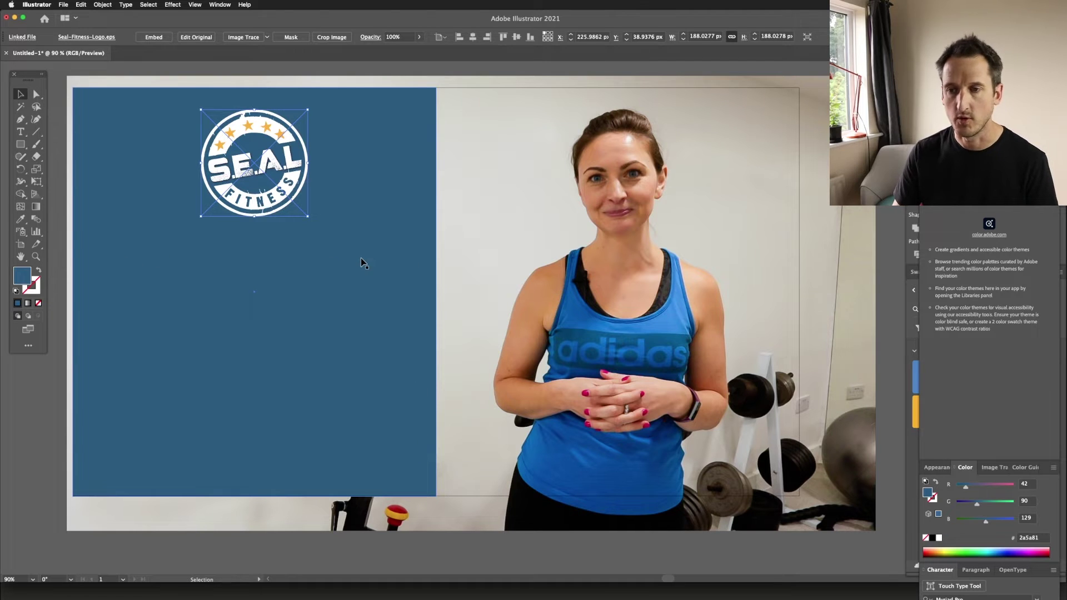
{"action": "left_click", "coordinate": [20, 133]}
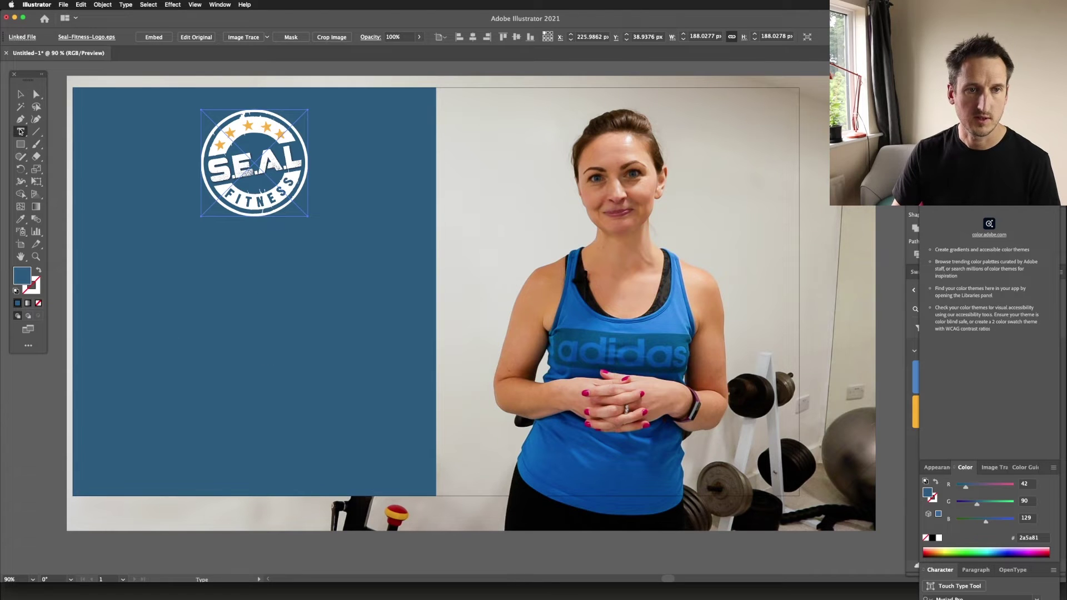
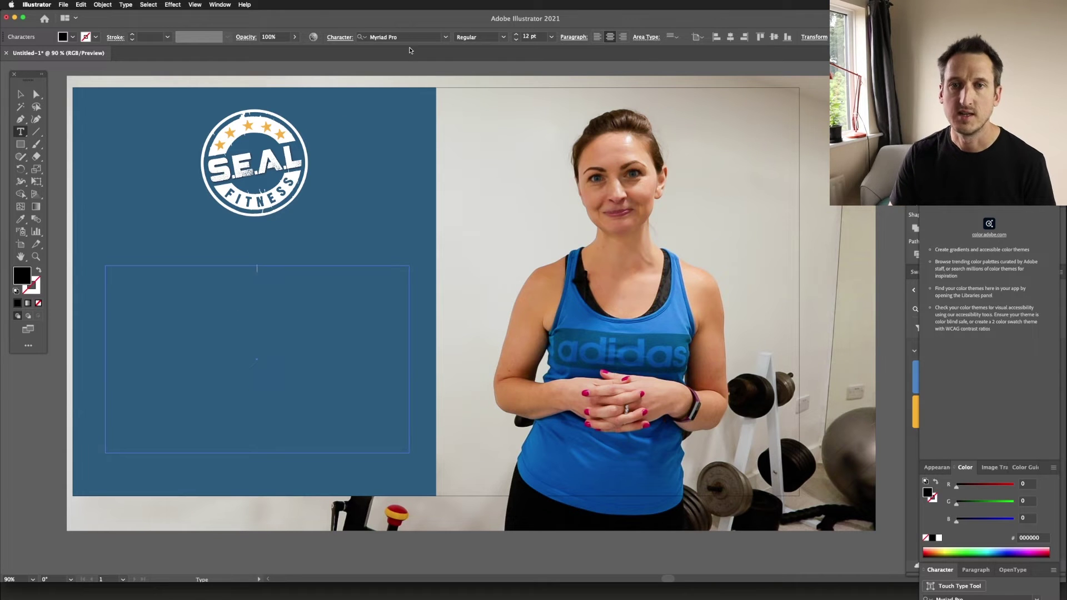
Step: Set the empty text frame's type to Montserrat Bold at 60 pt
{"action": "left_click", "coordinate": [412, 36]}
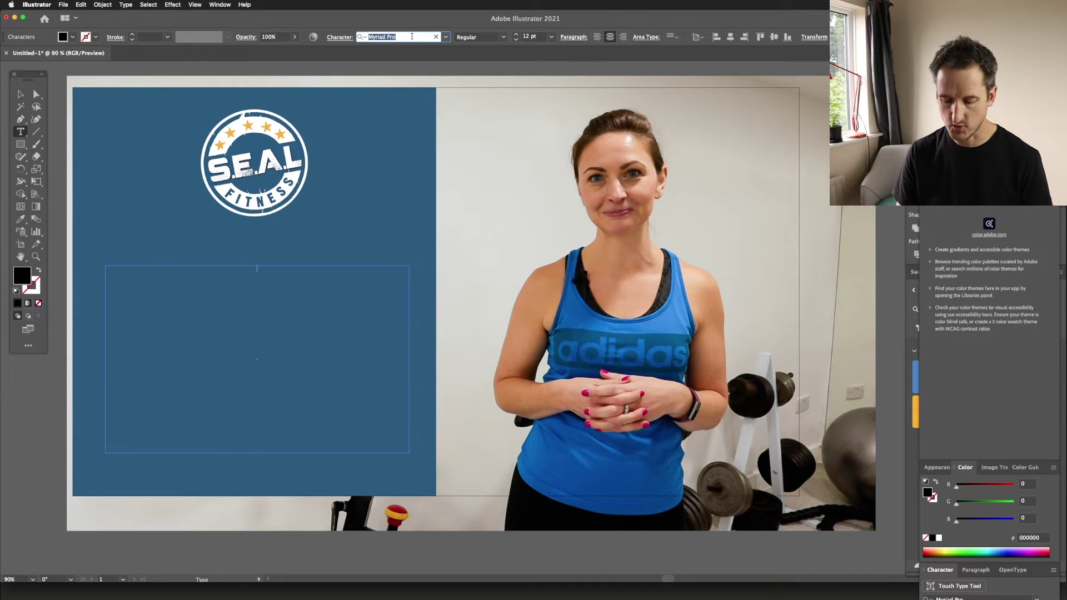
{"action": "type", "text": "mo"}
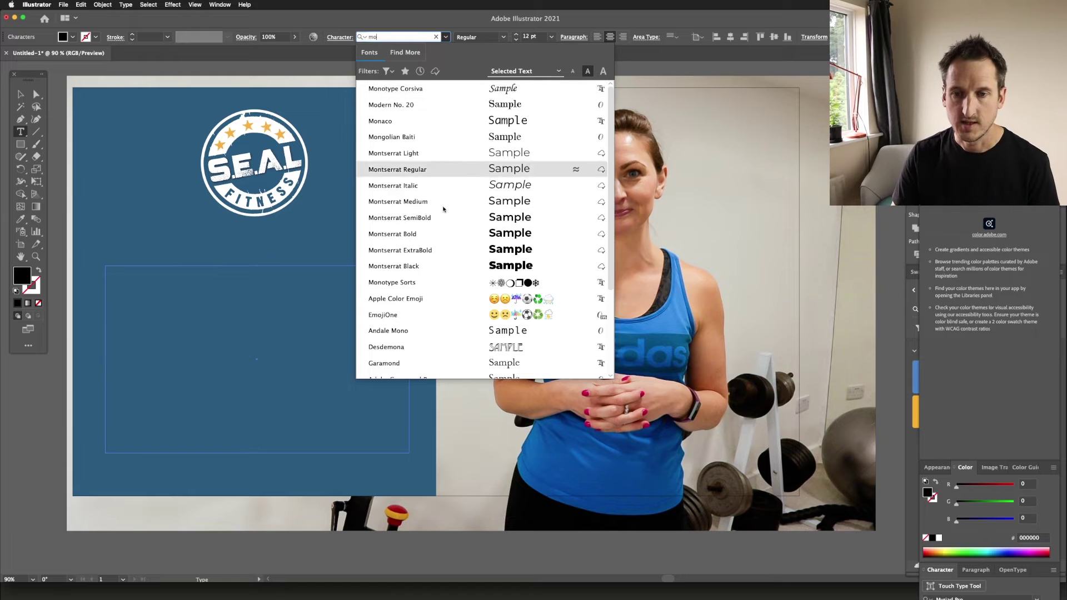
{"action": "left_click", "coordinate": [427, 233]}
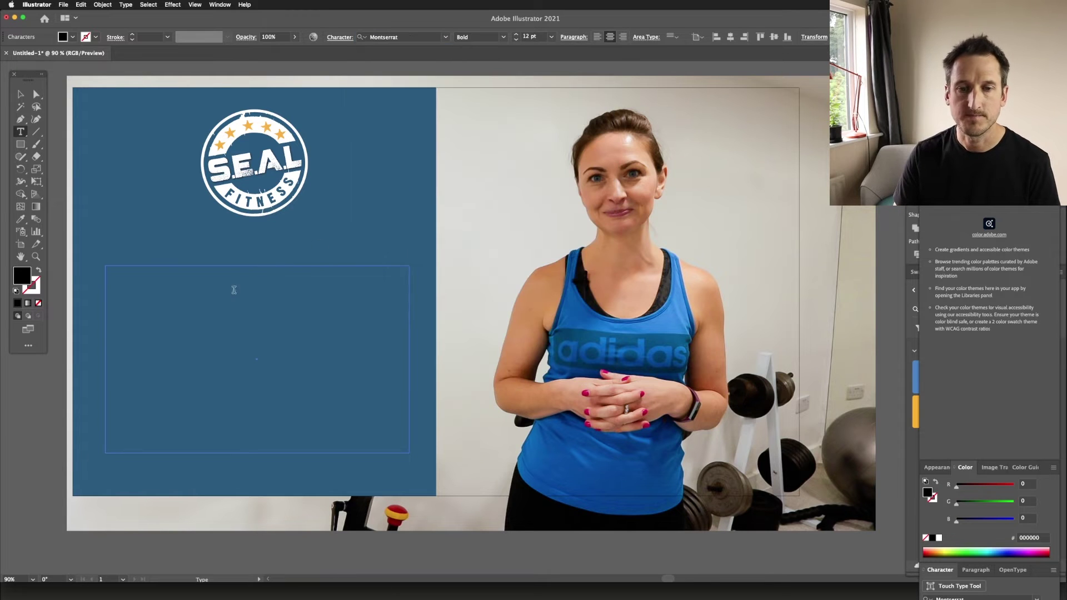
{"action": "left_click", "coordinate": [552, 37]}
{"action": "left_click", "coordinate": [565, 206]}
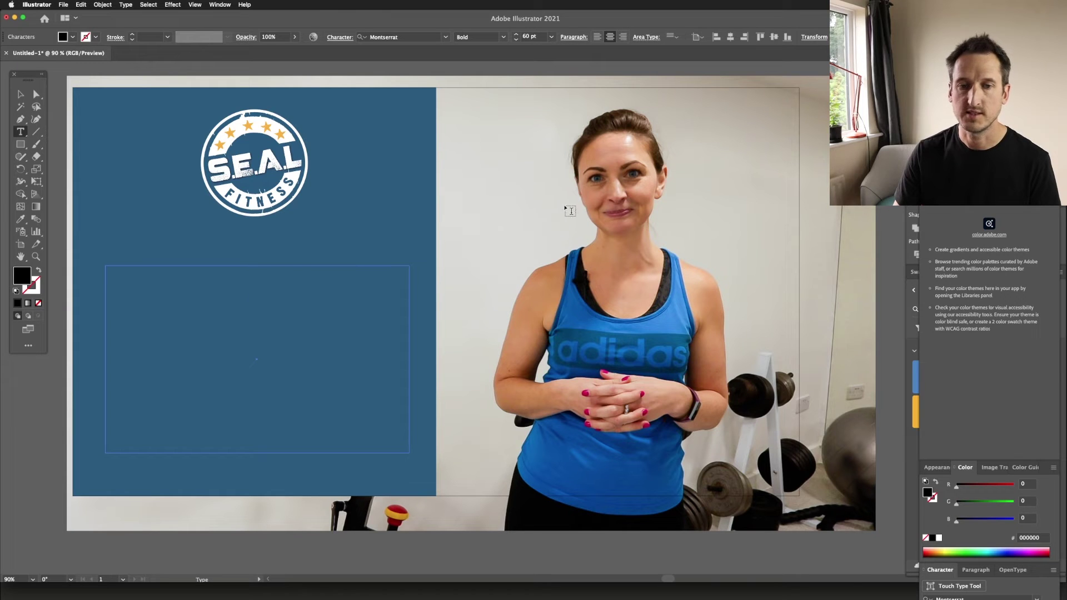
Step: Type '10 Mins Beginner' and step the font size down to 47 pt
{"action": "type", "text": "10 Mins"}
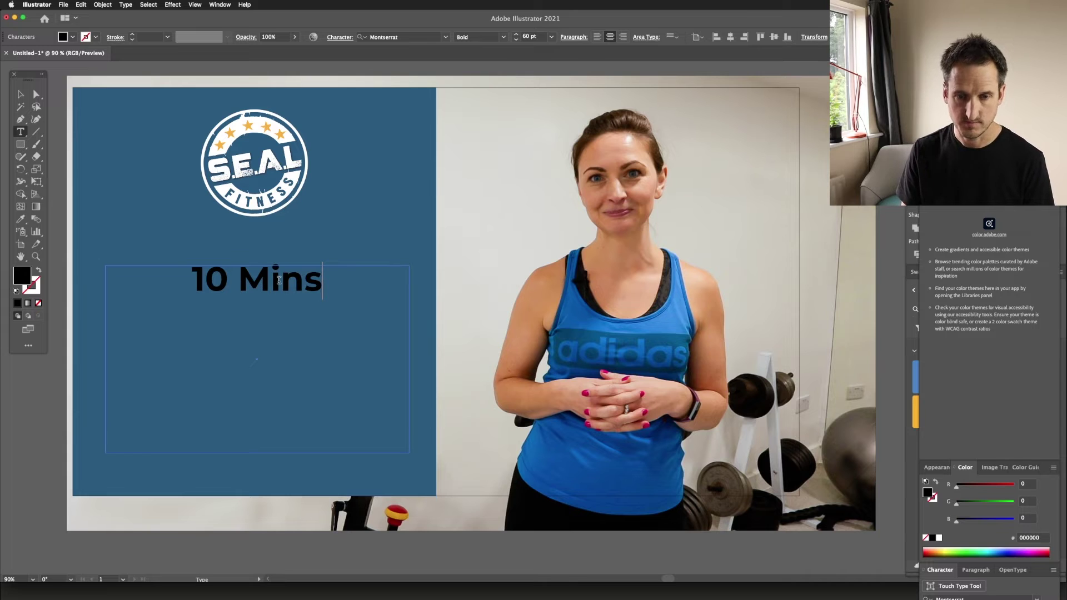
{"action": "type", "text": " Beginner"}
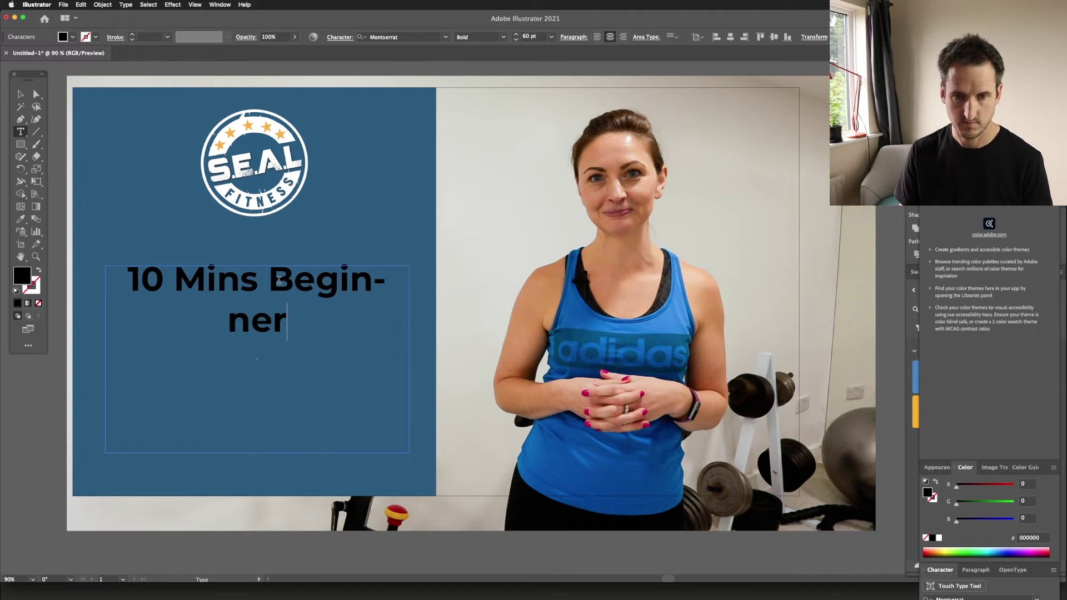
{"action": "key", "text": "super+a"}
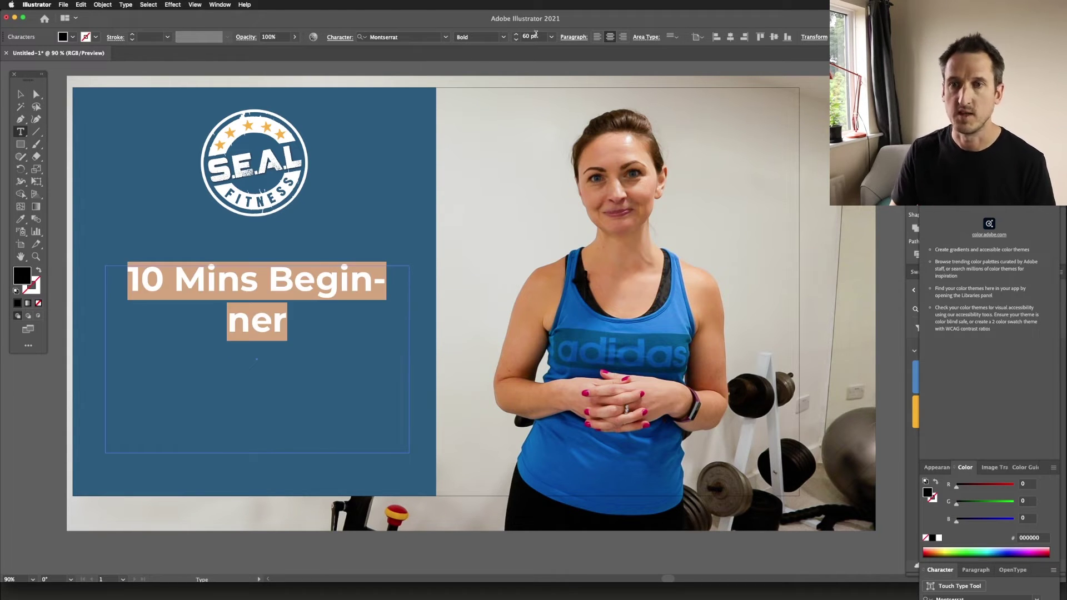
{"action": "left_click", "coordinate": [516, 40]}
{"action": "left_click", "coordinate": [516, 39]}
{"action": "left_click", "coordinate": [516, 39]}
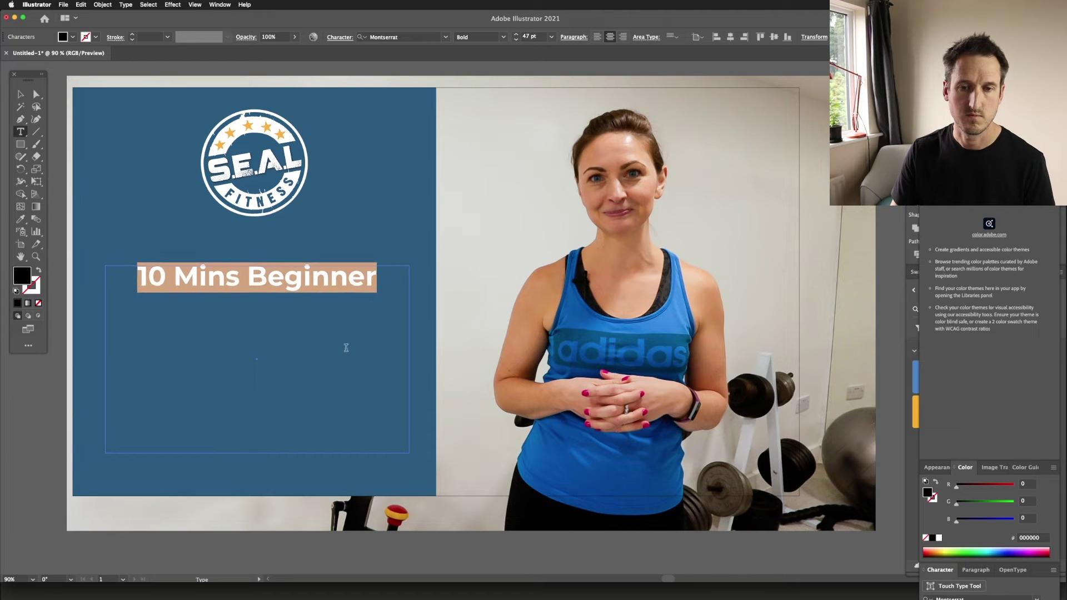
Step: Add 'HIIT Workout' as the second line and select it
{"action": "left_click", "coordinate": [380, 276]}
{"action": "type", "text": "H"}
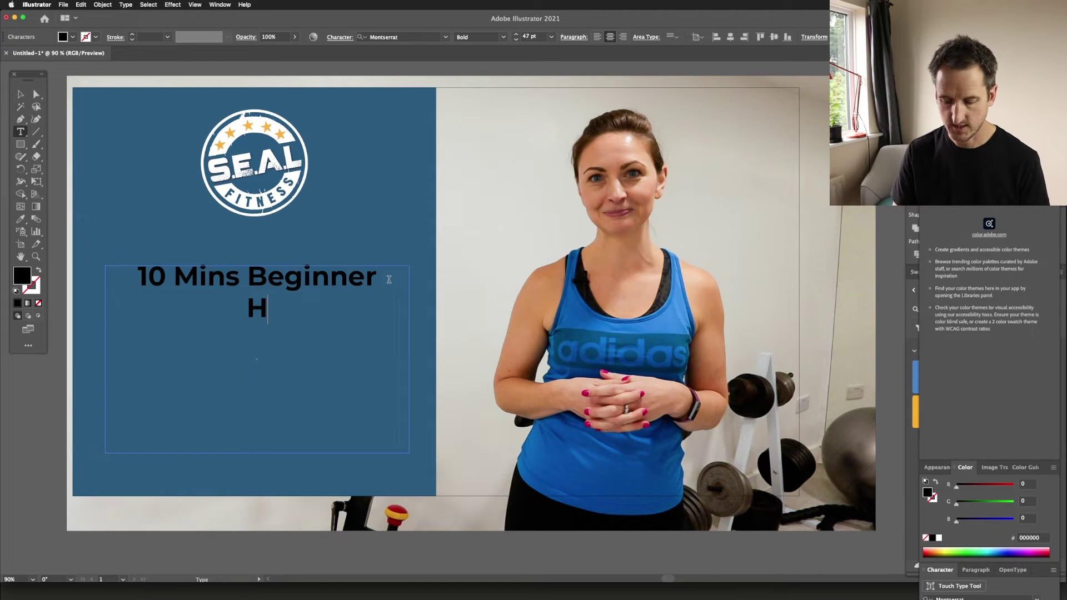
{"action": "type", "text": "IIT Work"}
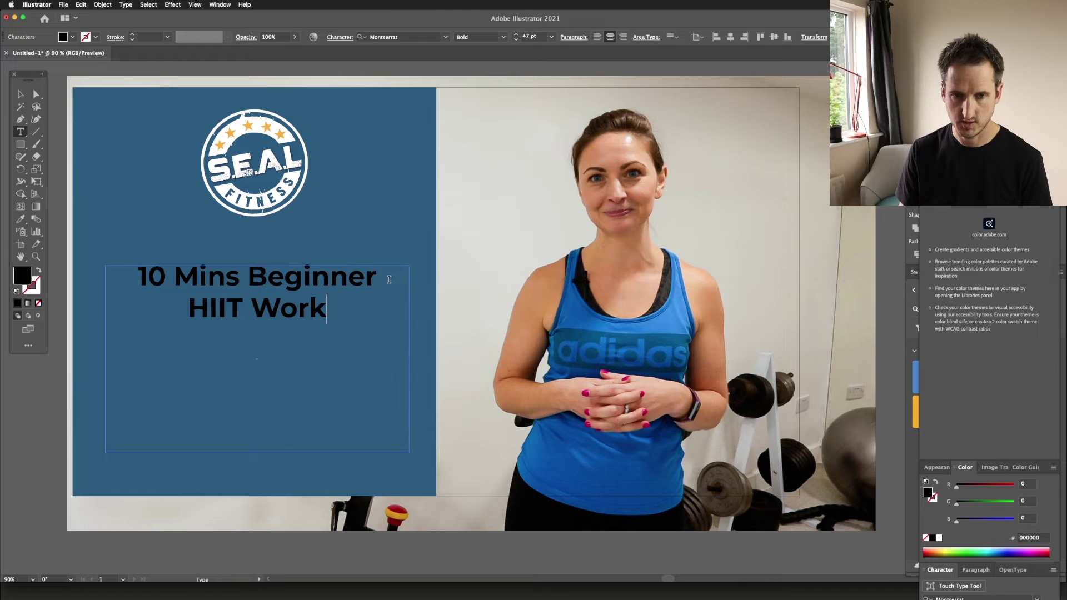
{"action": "type", "text": "out"}
{"action": "key", "text": "shift+Home"}
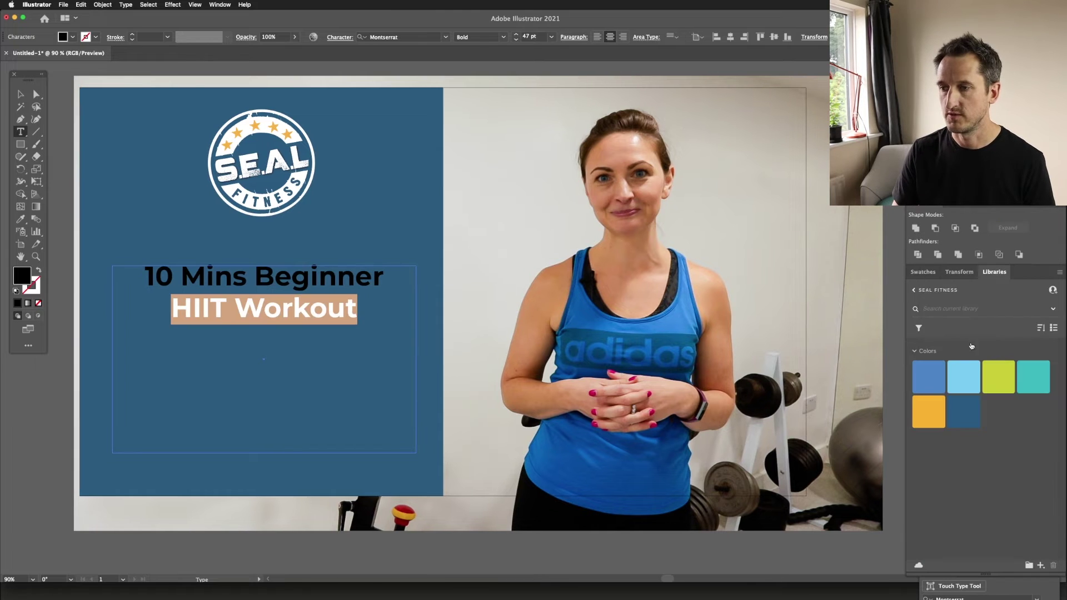
Step: Color 'HIIT Workout' white and '10 Mins Beginner' light blue from the SEAL FITNESS swatches
{"action": "left_click", "coordinate": [924, 271]}
{"action": "left_click", "coordinate": [926, 306]}
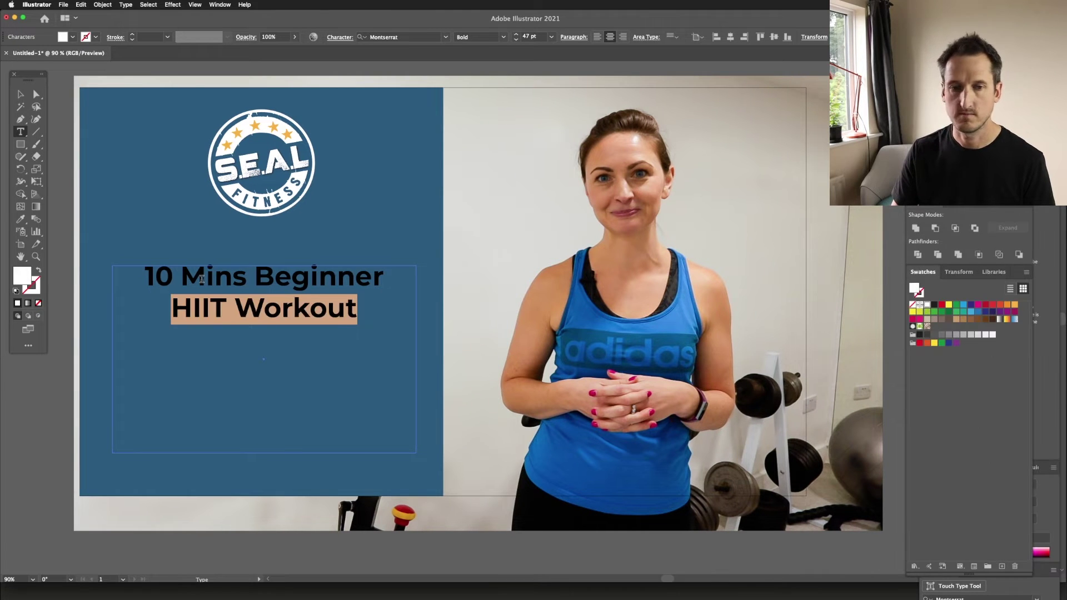
{"action": "triple_click", "coordinate": [201, 277]}
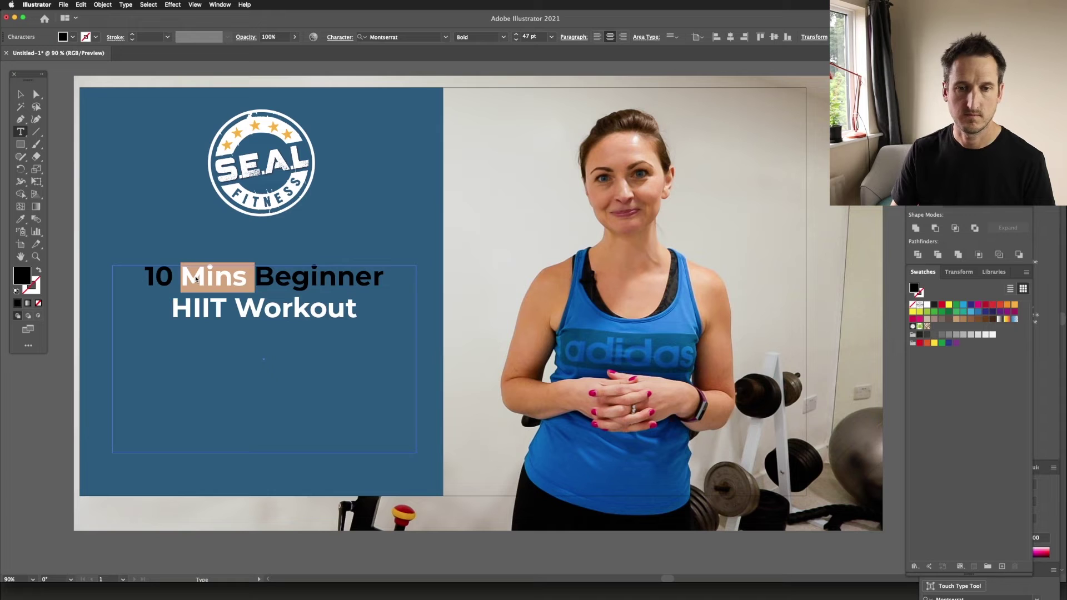
{"action": "left_click", "coordinate": [993, 271]}
{"action": "left_click", "coordinate": [963, 377]}
{"action": "left_click", "coordinate": [375, 303]}
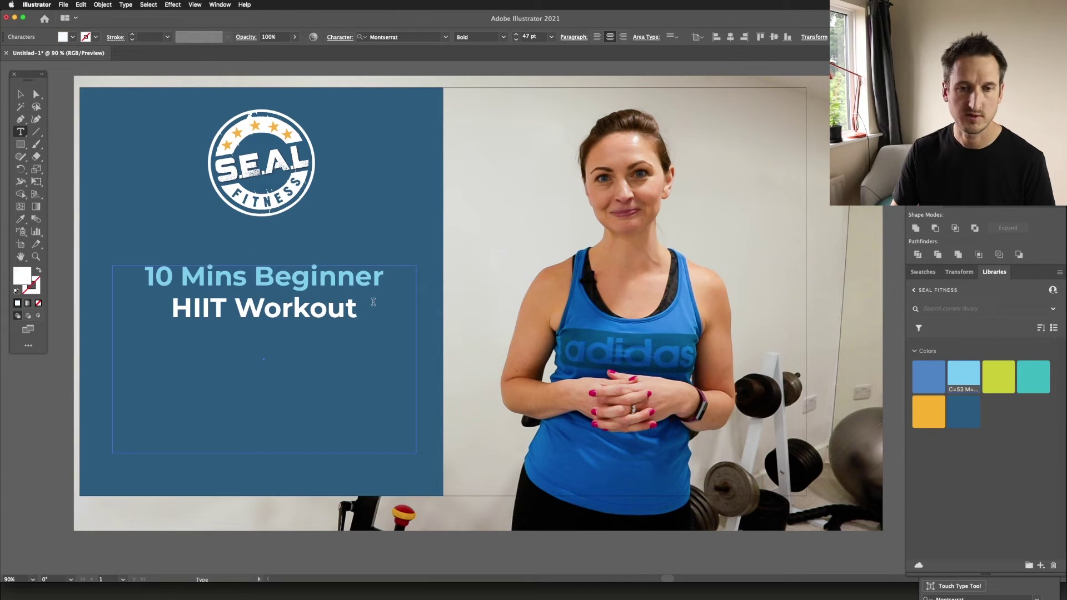
{"action": "left_click_drag", "start_coordinate": [386, 278], "coordinate": [125, 263]}
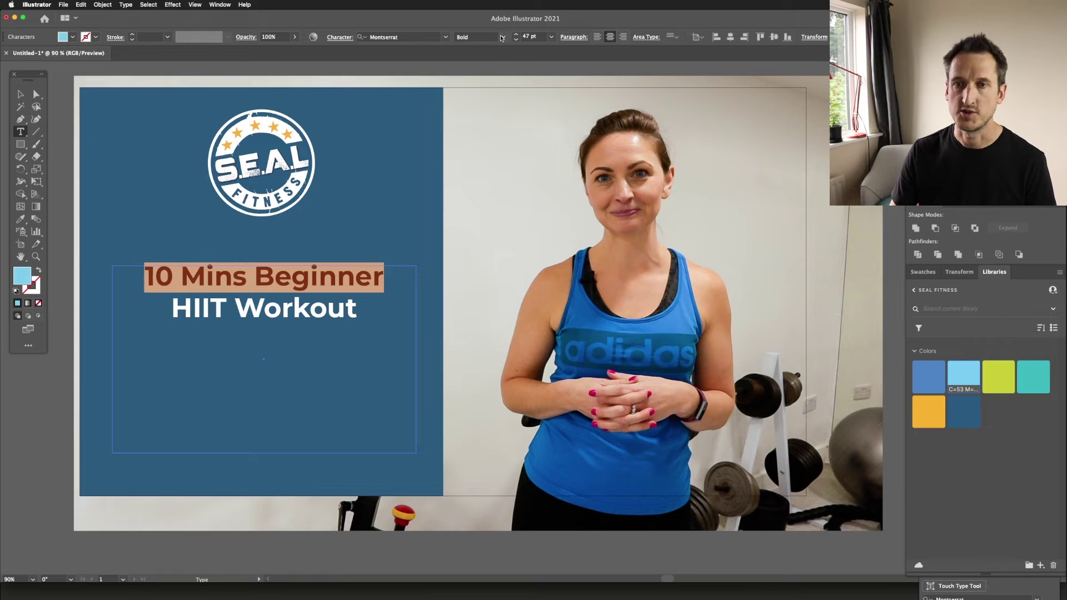
Step: Set '10 Mins Beginner' to Regular weight and enlarge 'HIIT Workout' to 75 pt
{"action": "left_click", "coordinate": [501, 37]}
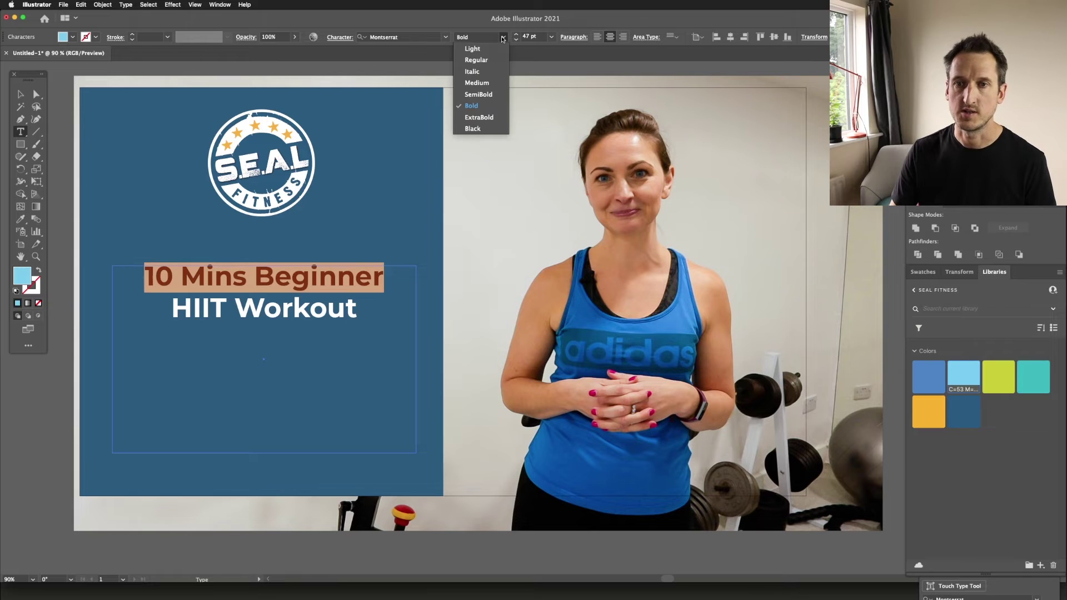
{"action": "left_click", "coordinate": [483, 60]}
{"action": "triple_click", "coordinate": [206, 321]}
{"action": "key", "text": "super+shift+period"}
{"action": "key", "text": "super+shift+period"}
{"action": "key", "text": "super+shift+period"}
{"action": "key", "text": "super+shift+period"}
{"action": "key", "text": "super+shift+period"}
{"action": "key", "text": "super+shift+period"}
{"action": "key", "text": "super+shift+period"}
{"action": "key", "text": "super+shift+period"}
{"action": "key", "text": "super+shift+period"}
{"action": "key", "text": "super+shift+period"}
{"action": "key", "text": "super+shift+period"}
{"action": "key", "text": "super+shift+period"}
{"action": "key", "text": "super+shift+period"}
{"action": "key", "text": "super+shift+period"}
{"action": "triple_click", "coordinate": [247, 311]}
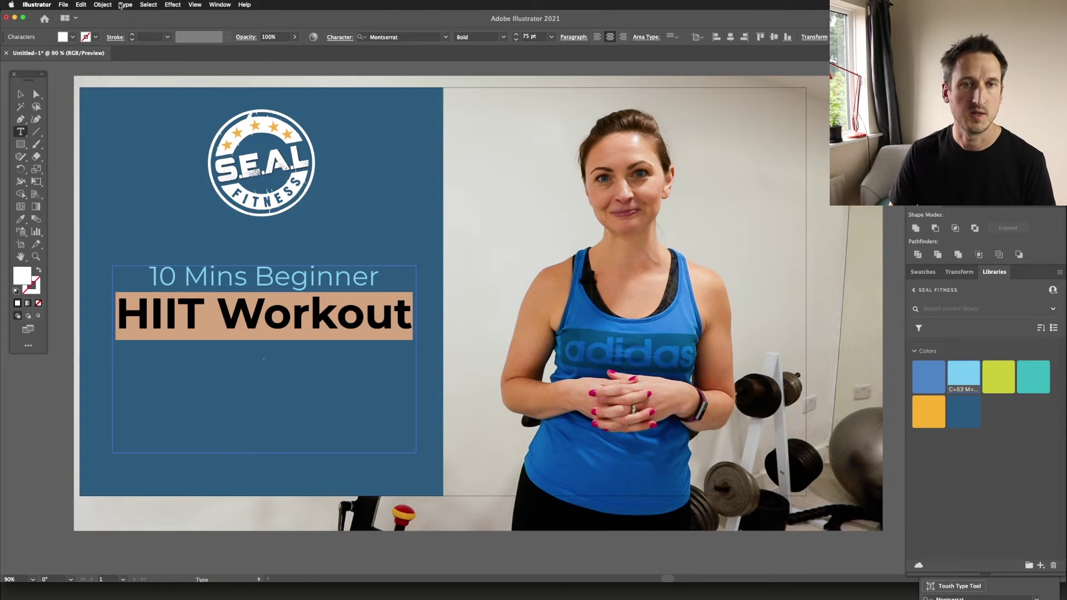
Step: Change the heading to uppercase 'HIIT WORKOUT' and shrink it to 59 pt to fit one line
{"action": "left_click", "coordinate": [122, 5]}
{"action": "mouse_move", "coordinate": [191, 125]}
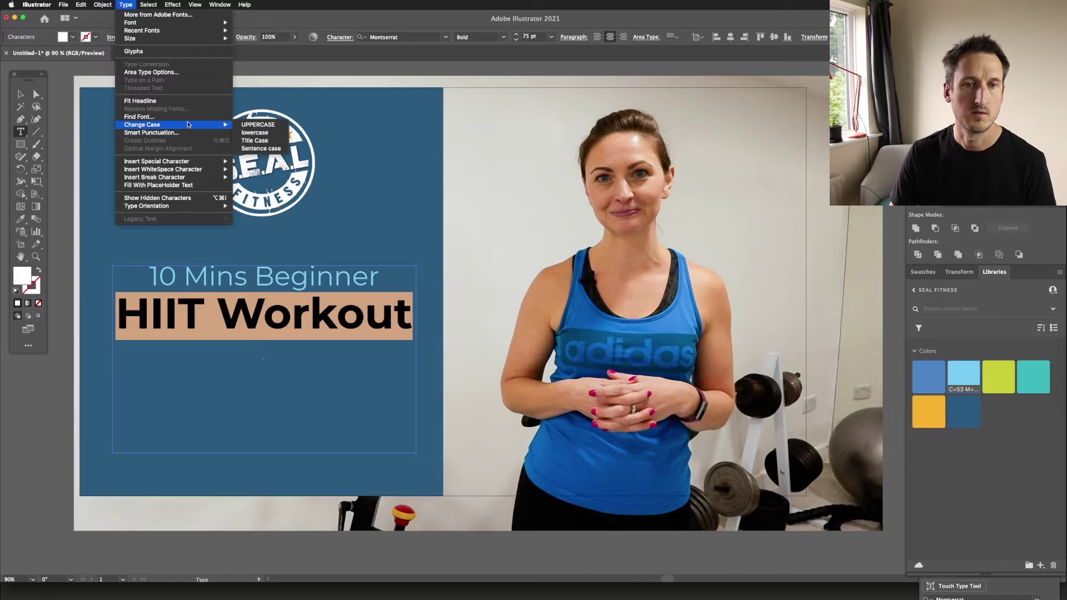
{"action": "left_click", "coordinate": [259, 125]}
{"action": "key", "text": "super+shift+comma"}
{"action": "key", "text": "super+shift+comma"}
{"action": "key", "text": "super+shift+comma"}
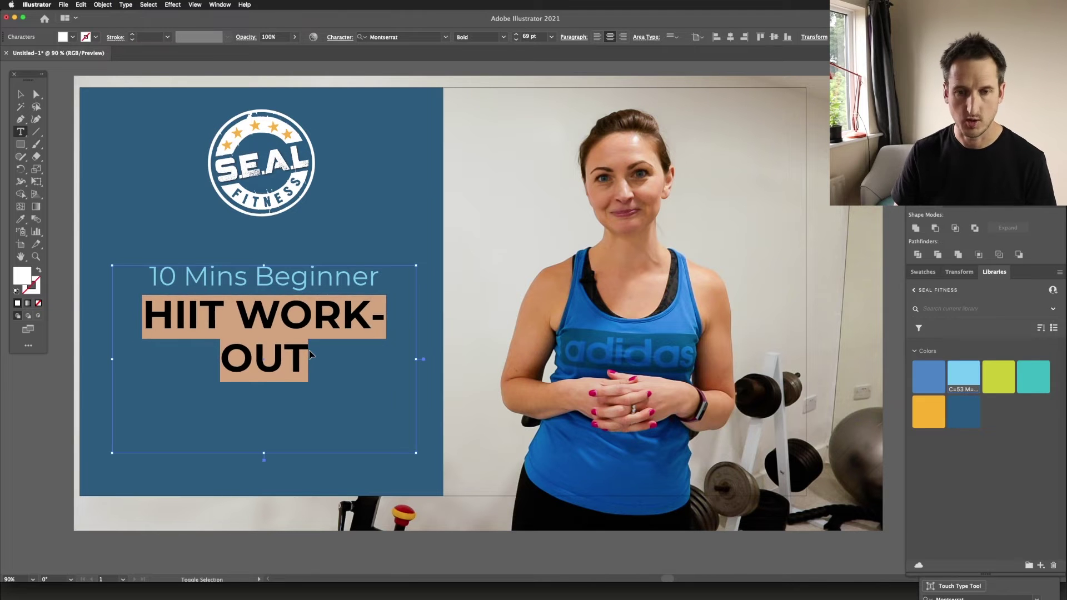
{"action": "key", "text": "super+shift+comma"}
{"action": "key", "text": "super+shift+comma"}
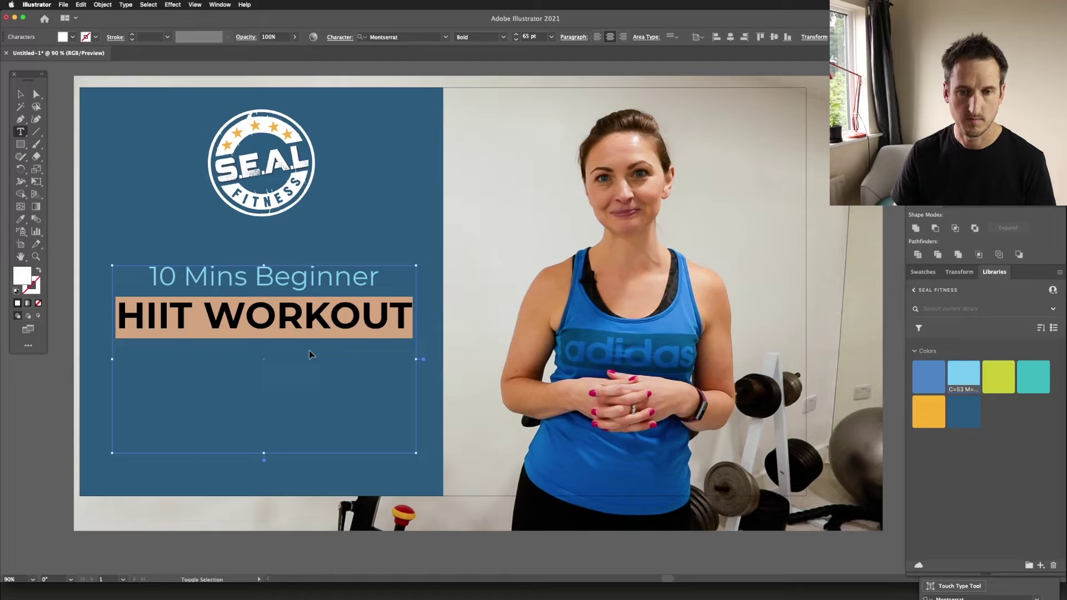
{"action": "key", "text": "super+shift+comma"}
{"action": "key", "text": "super+shift+comma"}
{"action": "key", "text": "super+shift+comma"}
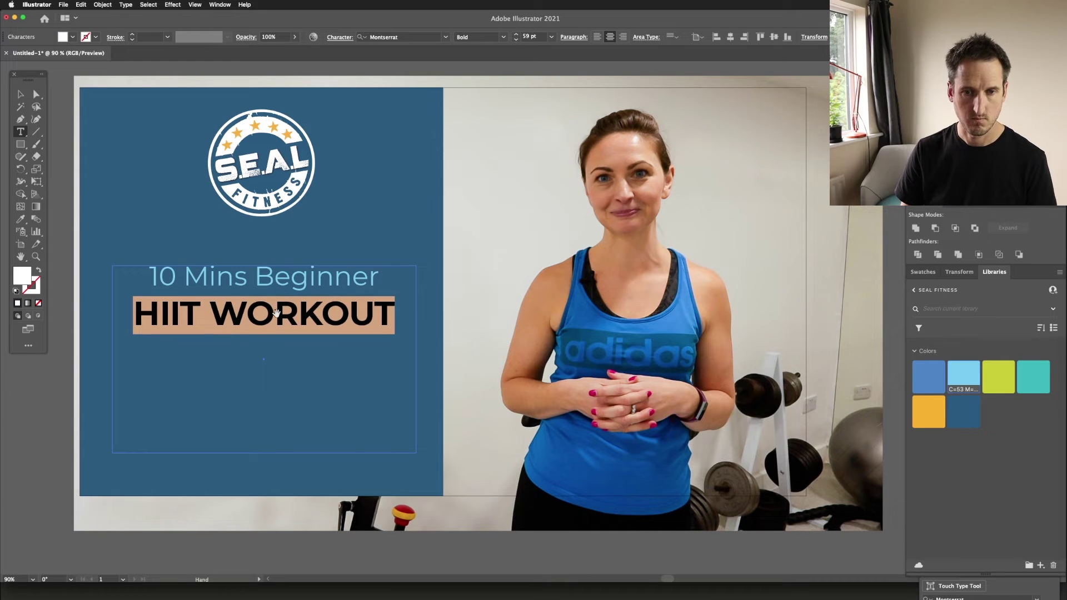
Step: Shrink '10 Mins Beginner' to 41 pt and select the whole text frame
{"action": "triple_click", "coordinate": [272, 284]}
{"action": "key", "text": "super+shift+comma"}
{"action": "key", "text": "super+shift+comma"}
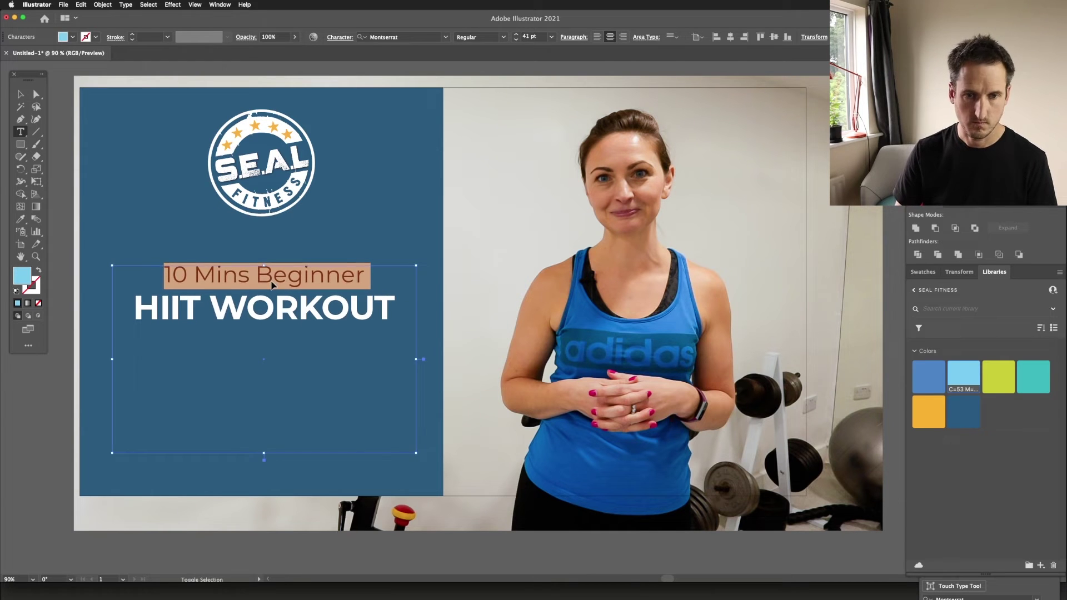
{"action": "left_click", "coordinate": [20, 93]}
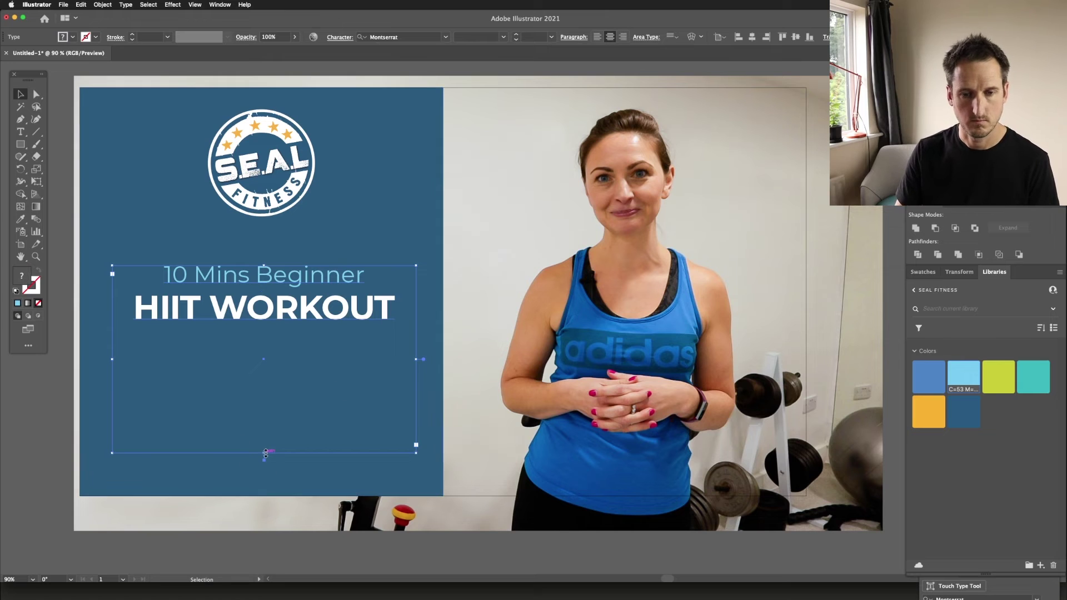
Step: Move the heading text and the SEAL logo further down the blue panel
{"action": "left_click", "coordinate": [136, 77]}
{"action": "left_click_drag", "start_coordinate": [277, 295], "coordinate": [276, 321]}
{"action": "left_click_drag", "start_coordinate": [300, 162], "coordinate": [300, 209]}
Step: Scale the heading up with Free Transform and draw a 1280 × 720 rectangle over the artboard
{"action": "left_click", "coordinate": [378, 349]}
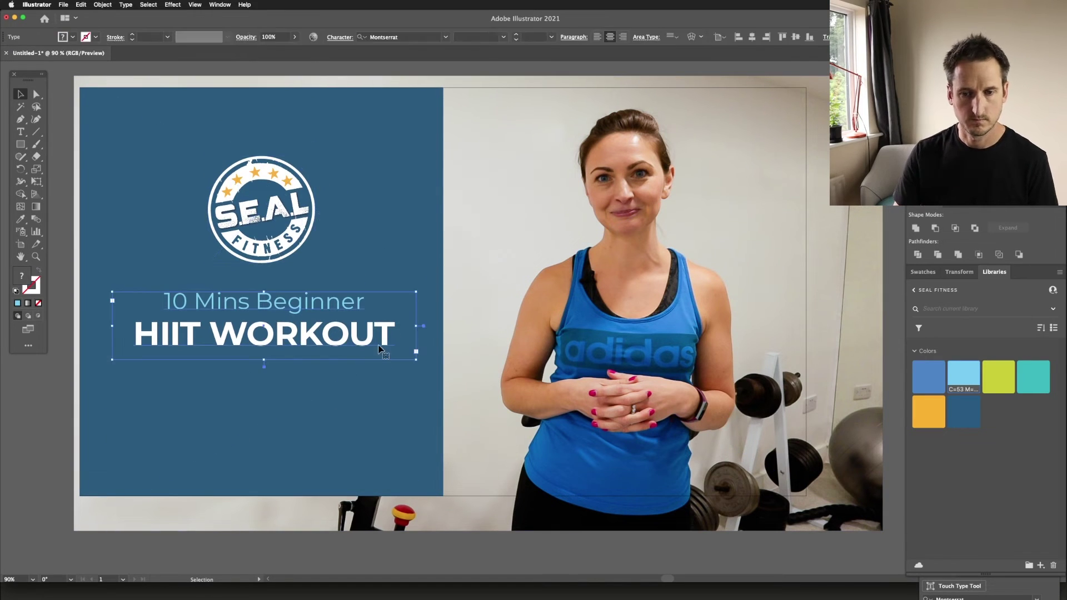
{"action": "key", "text": "e"}
{"action": "left_click_drag", "start_coordinate": [416, 361], "coordinate": [479, 374]}
{"action": "left_click_drag", "start_coordinate": [392, 342], "coordinate": [350, 342]}
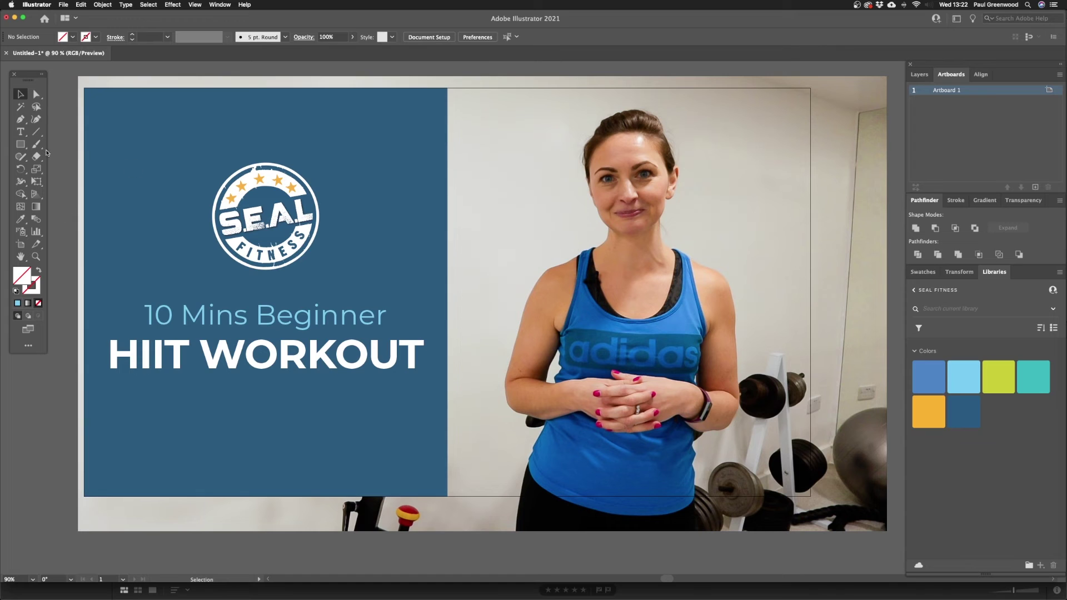
{"action": "left_click", "coordinate": [21, 144]}
{"action": "left_click_drag", "start_coordinate": [810, 87], "coordinate": [84, 496]}
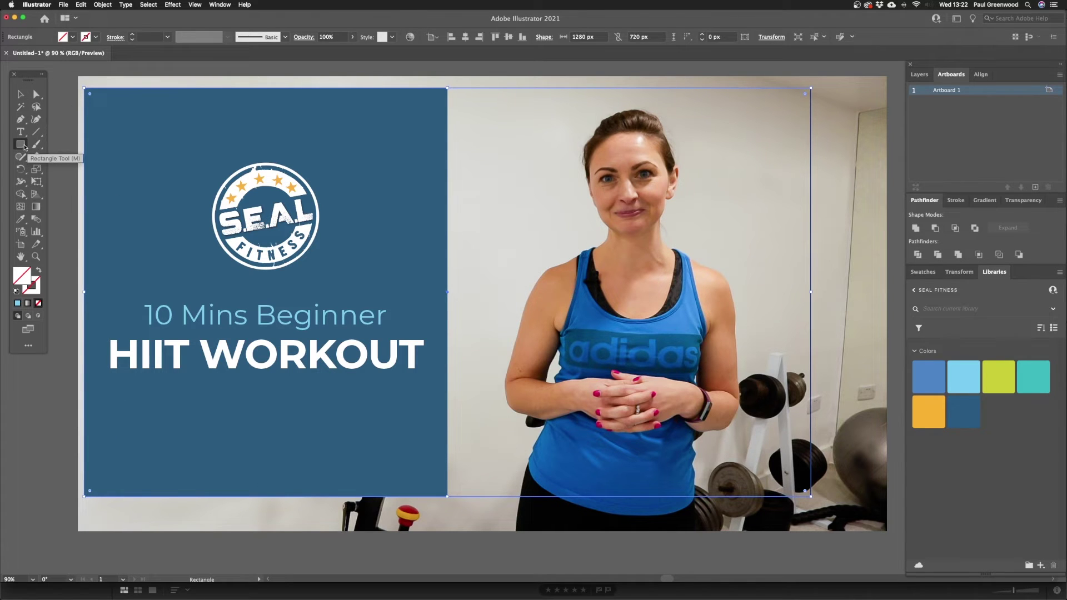
Step: Clip the fitness photo to the 1280 × 720 rectangle with a clipping mask
{"action": "left_click", "coordinate": [20, 94]}
{"action": "left_click", "coordinate": [64, 103]}
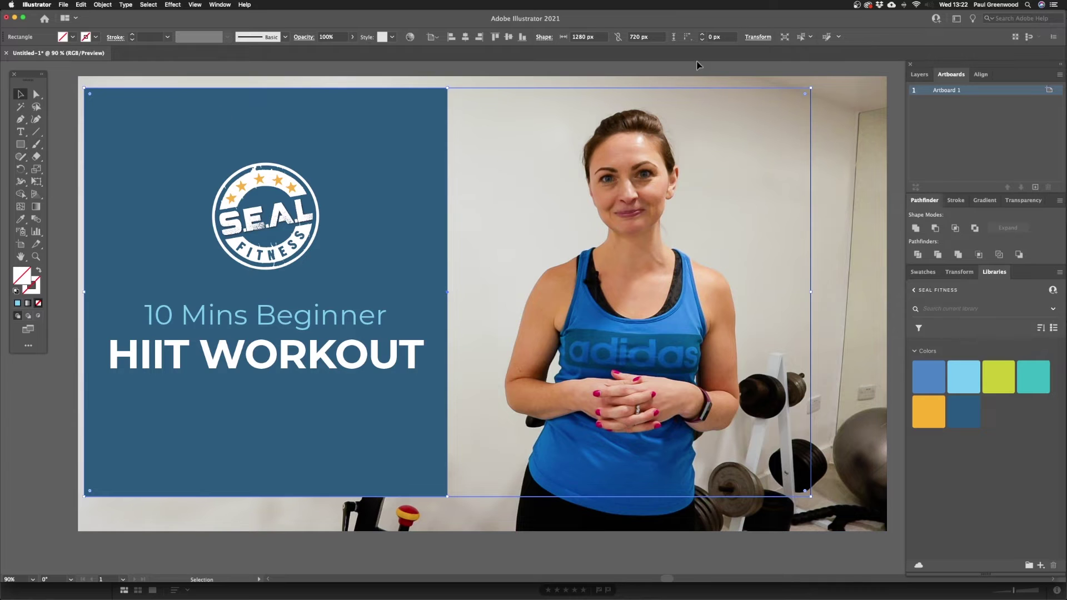
{"action": "left_click", "coordinate": [712, 162]}
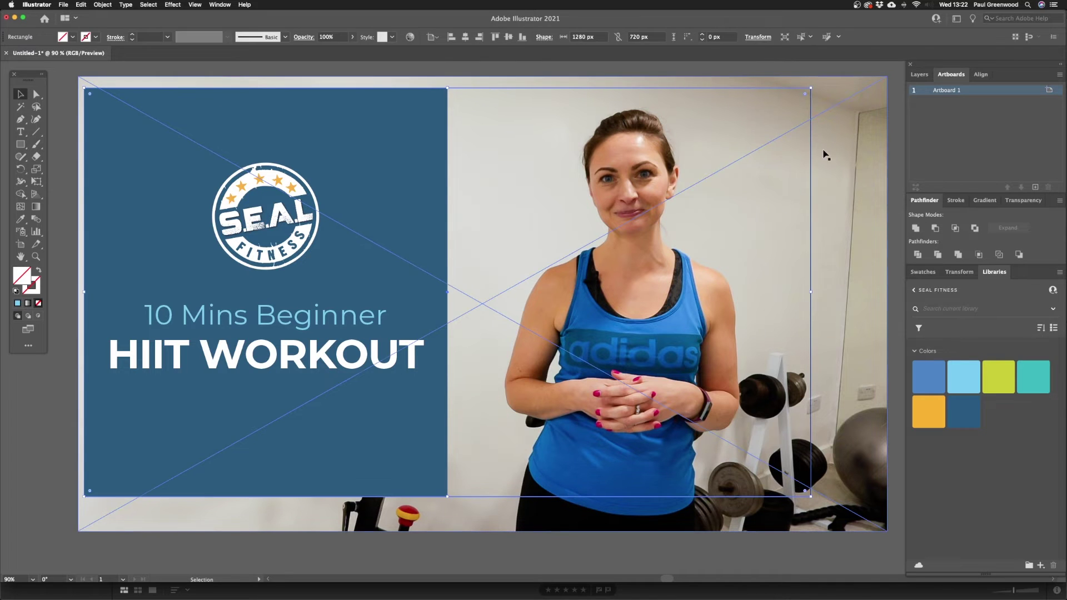
{"action": "left_click", "coordinate": [842, 167], "text": "shift"}
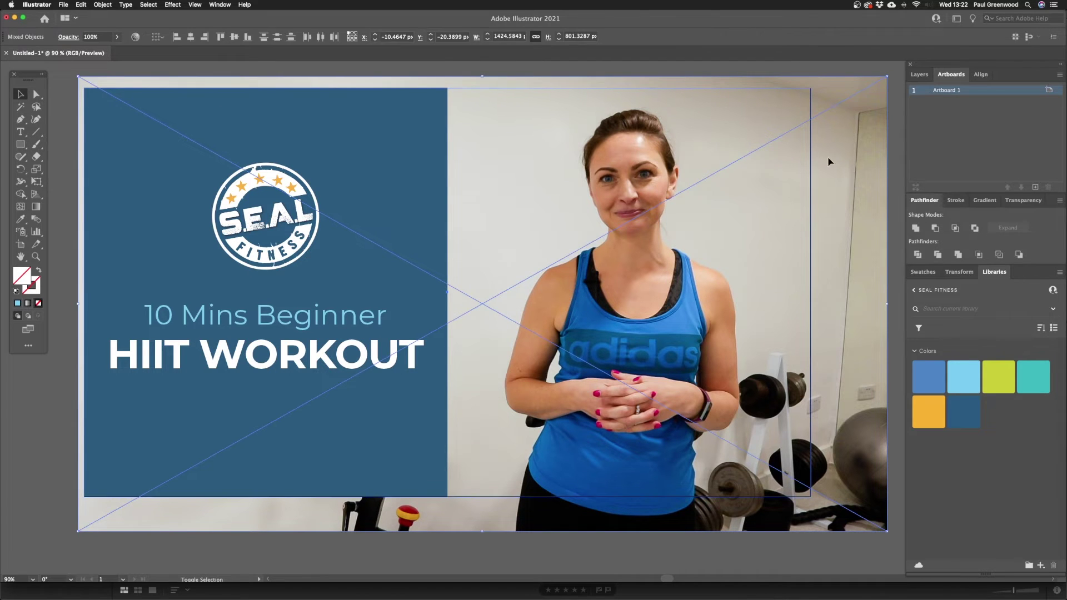
{"action": "right_click", "coordinate": [692, 115]}
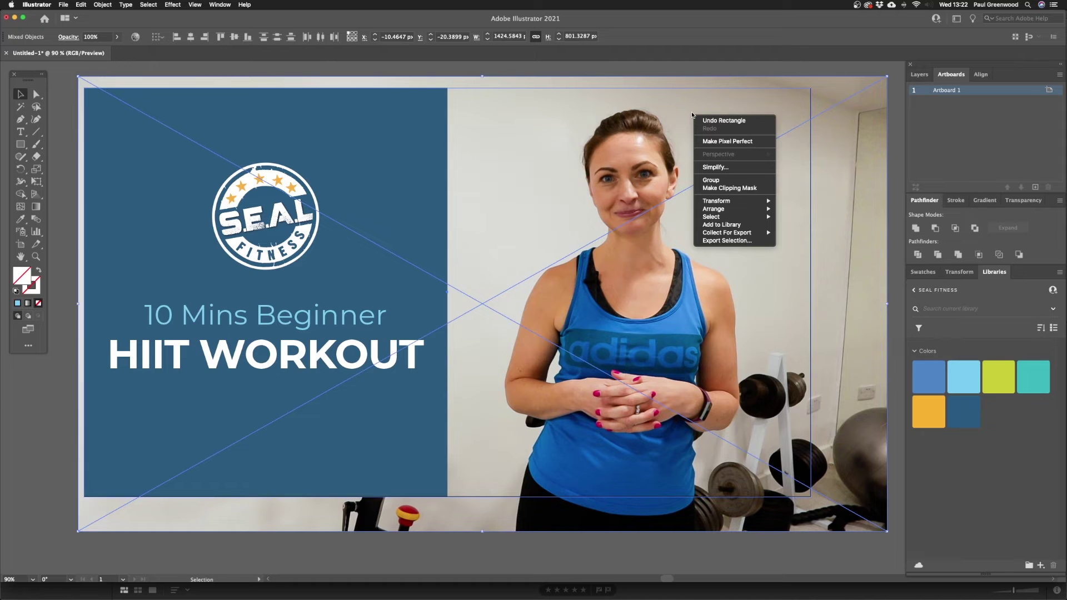
{"action": "left_click", "coordinate": [722, 189]}
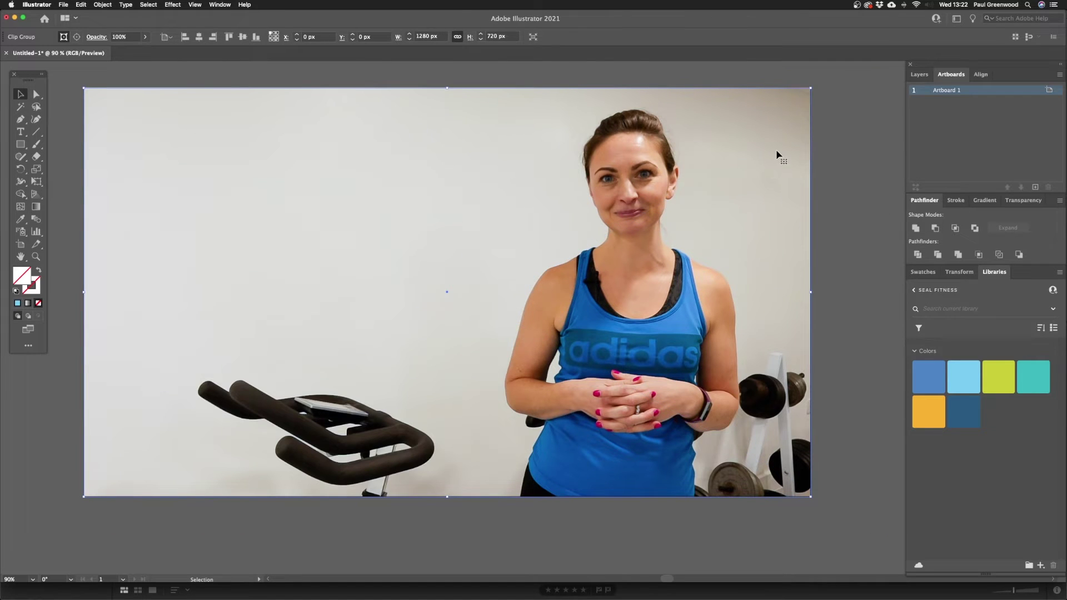
Step: Send the clipped photo behind the blue panel and select Artboard 1 in the Artboards panel
{"action": "key", "text": "super+shift+bracketleft"}
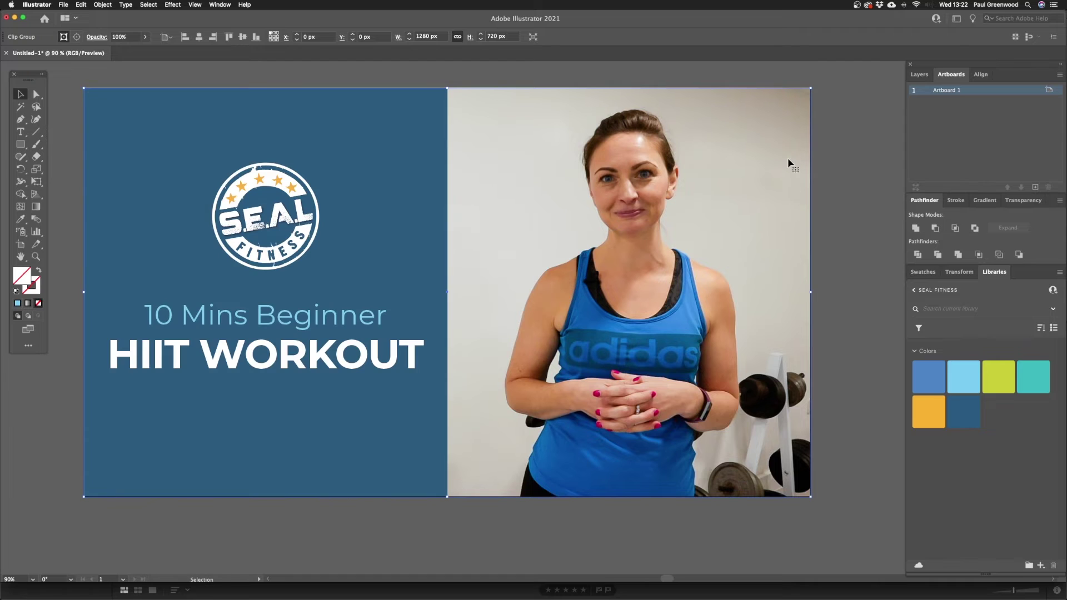
{"action": "left_click", "coordinate": [962, 105]}
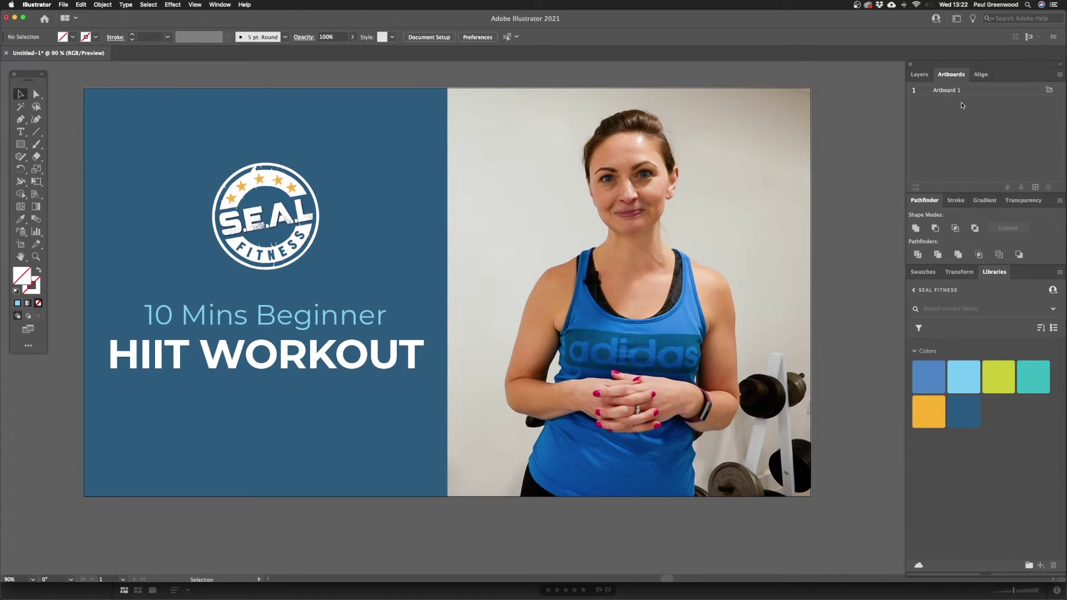
{"action": "left_click", "coordinate": [1007, 92]}
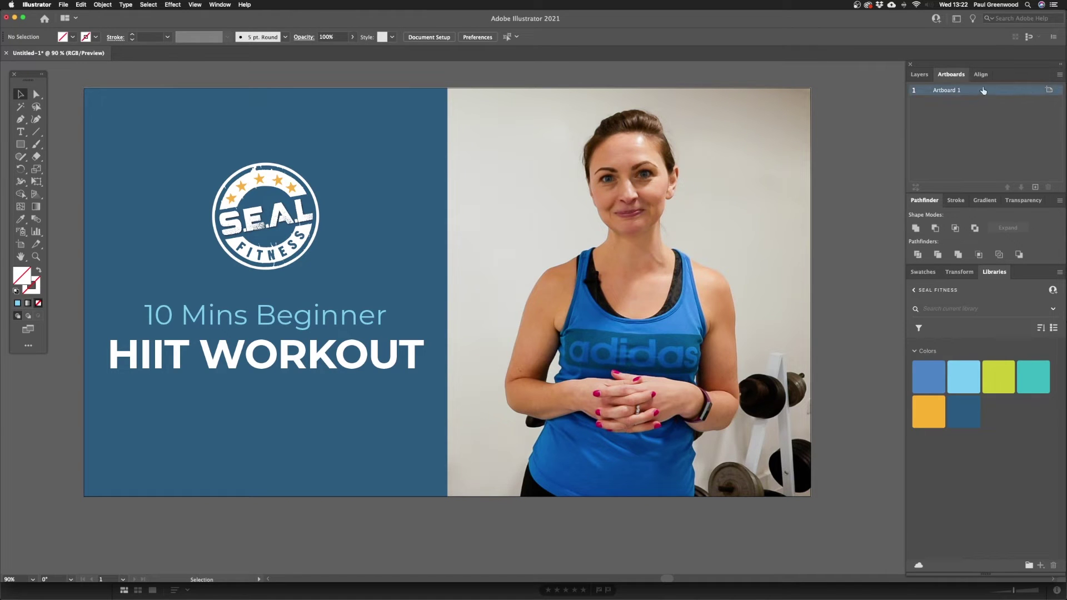
{"action": "left_click", "coordinate": [1060, 75]}
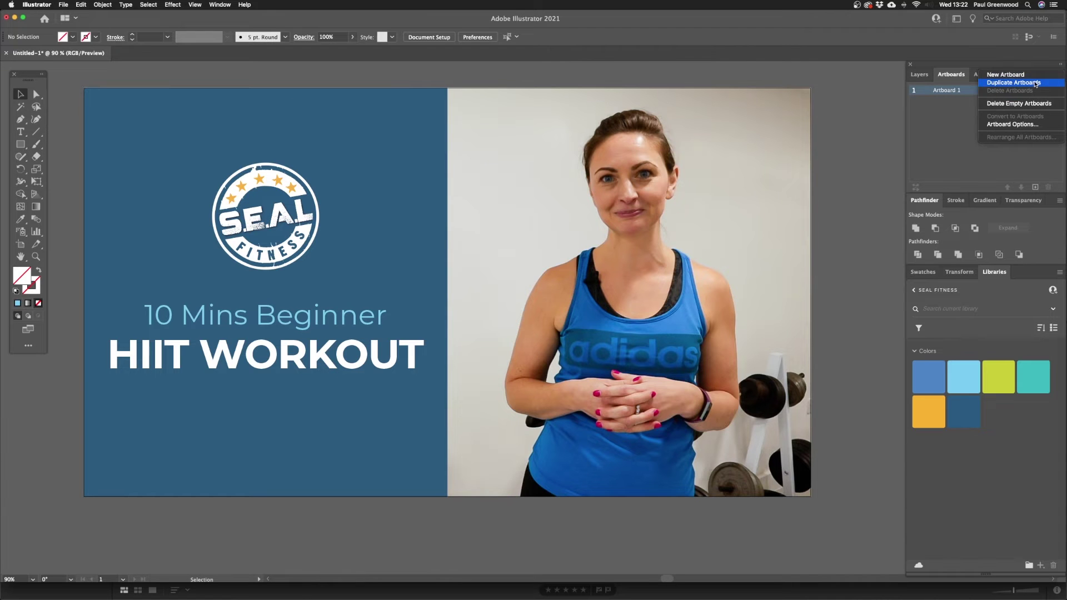
Step: Duplicate the thumbnail artboard twice for three artboards in total
{"action": "left_click", "coordinate": [1036, 83]}
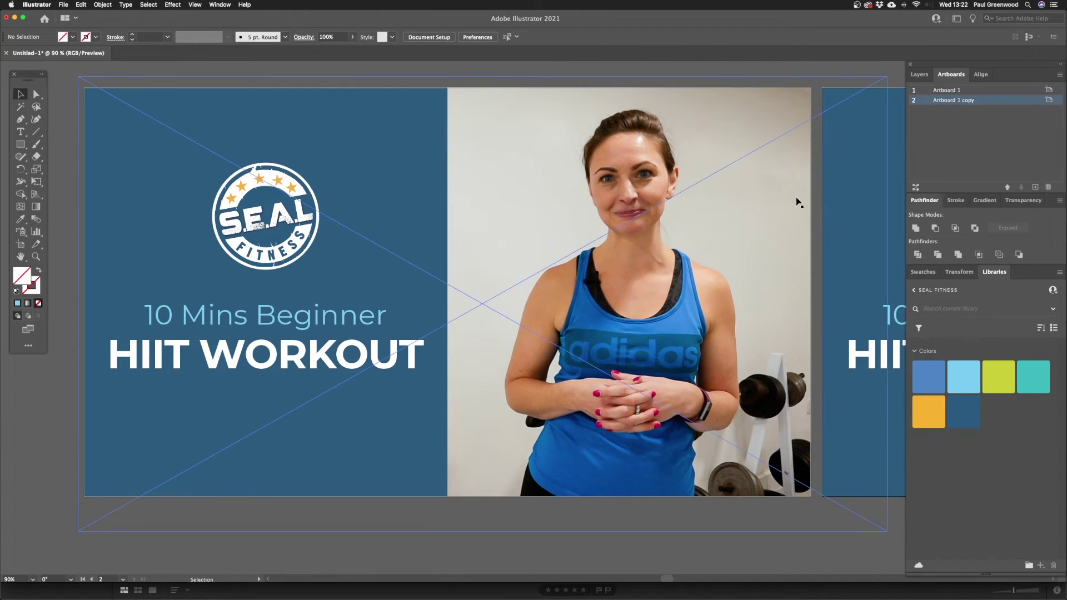
{"action": "scroll", "coordinate": [796, 200], "scroll_direction": "right", "scroll_amount": 15}
{"action": "scroll", "coordinate": [675, 183], "scroll_direction": "left", "scroll_amount": 2}
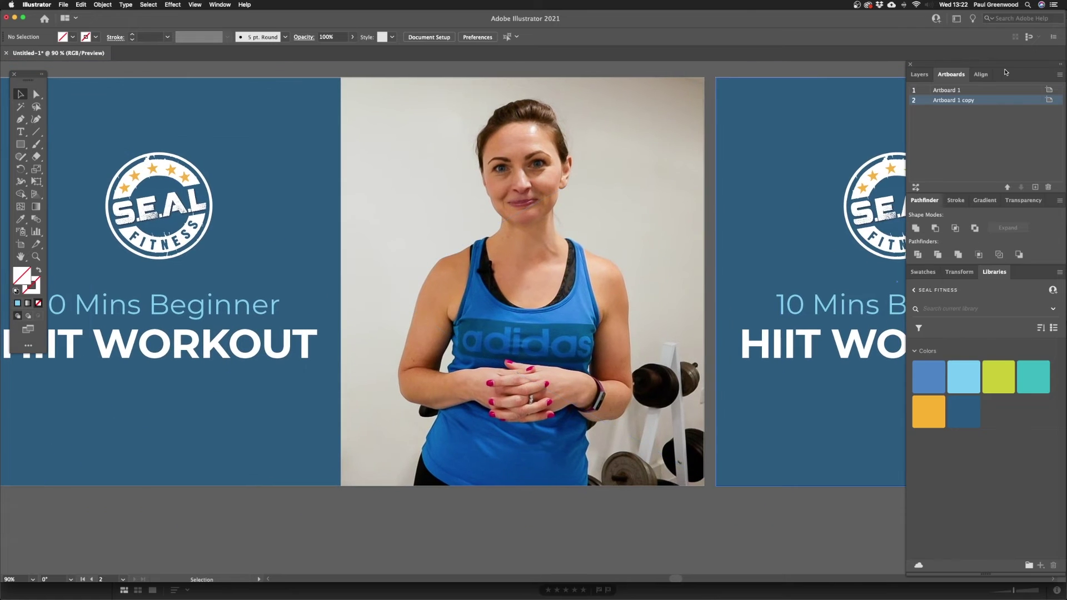
{"action": "left_click", "coordinate": [1060, 77]}
{"action": "left_click", "coordinate": [944, 92]}
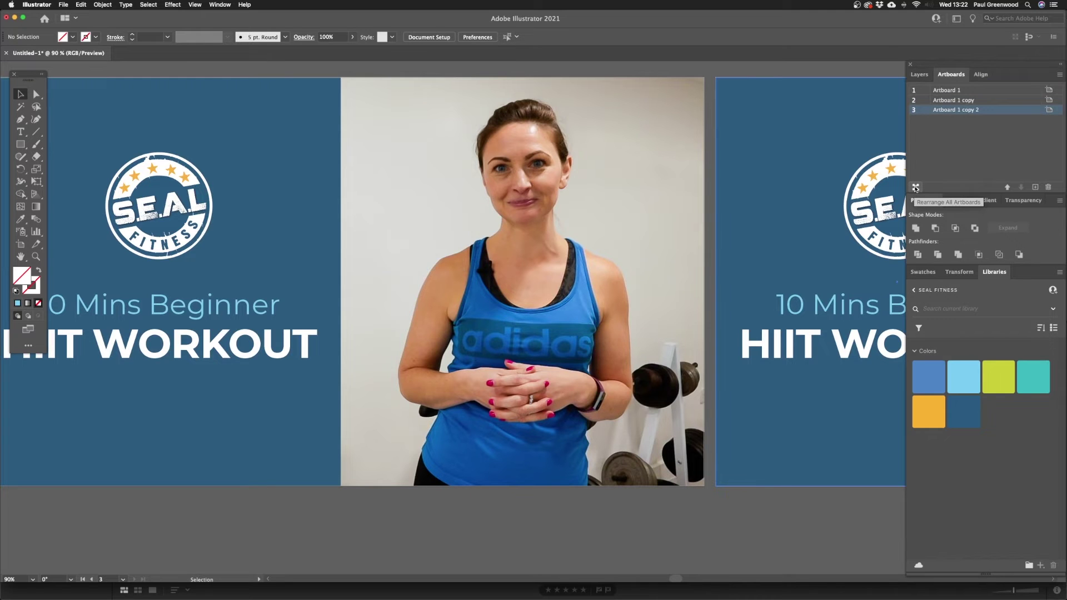
Step: Rearrange all three artboards into a single vertical column
{"action": "left_click", "coordinate": [915, 188]}
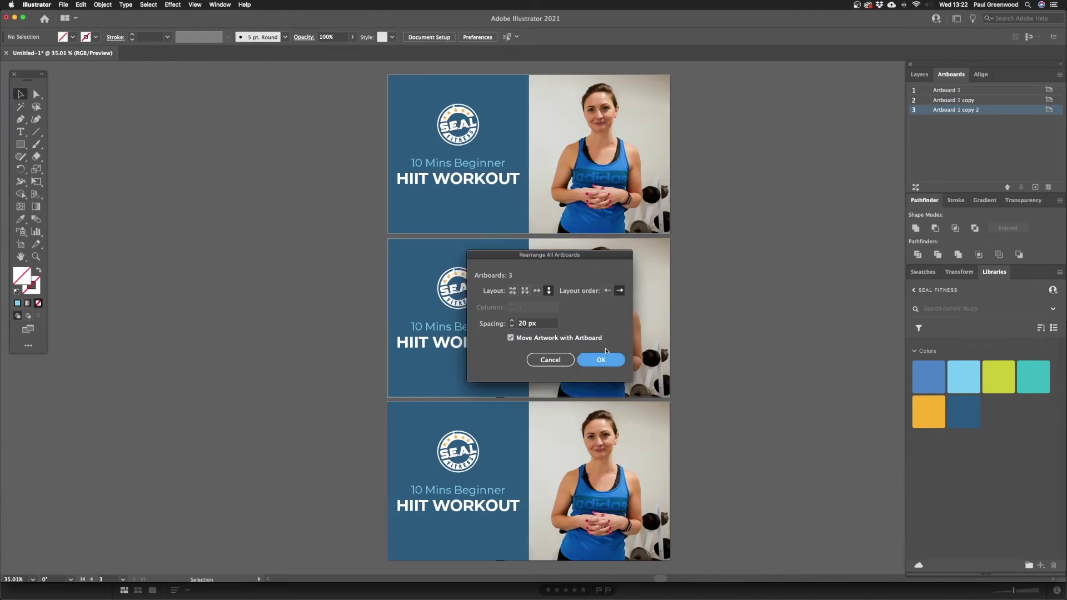
{"action": "left_click", "coordinate": [601, 359]}
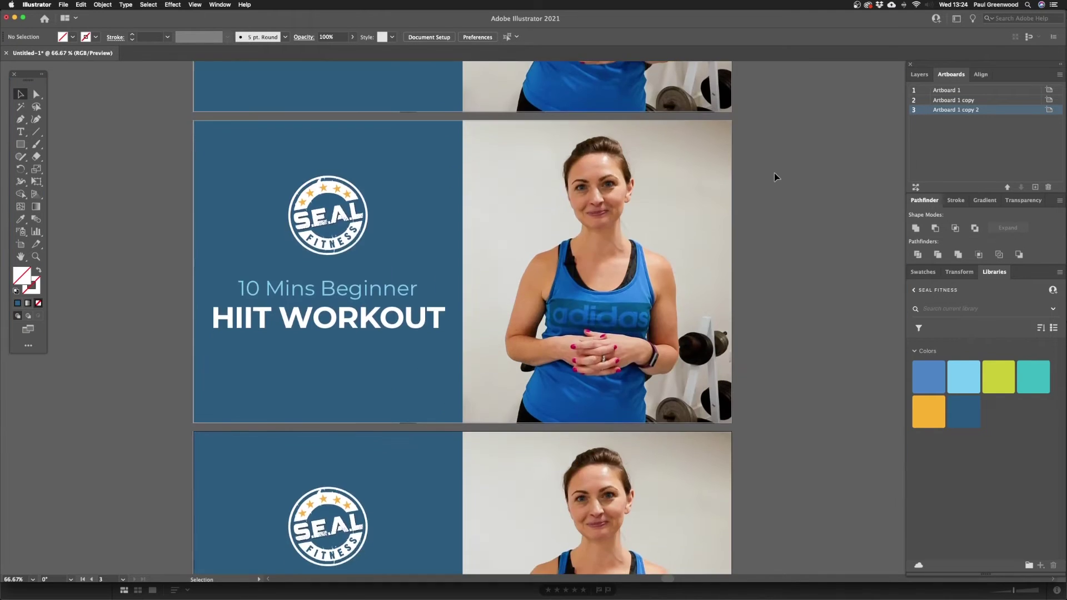
{"action": "scroll", "coordinate": [774, 174], "scroll_direction": "down", "scroll_amount": 5}
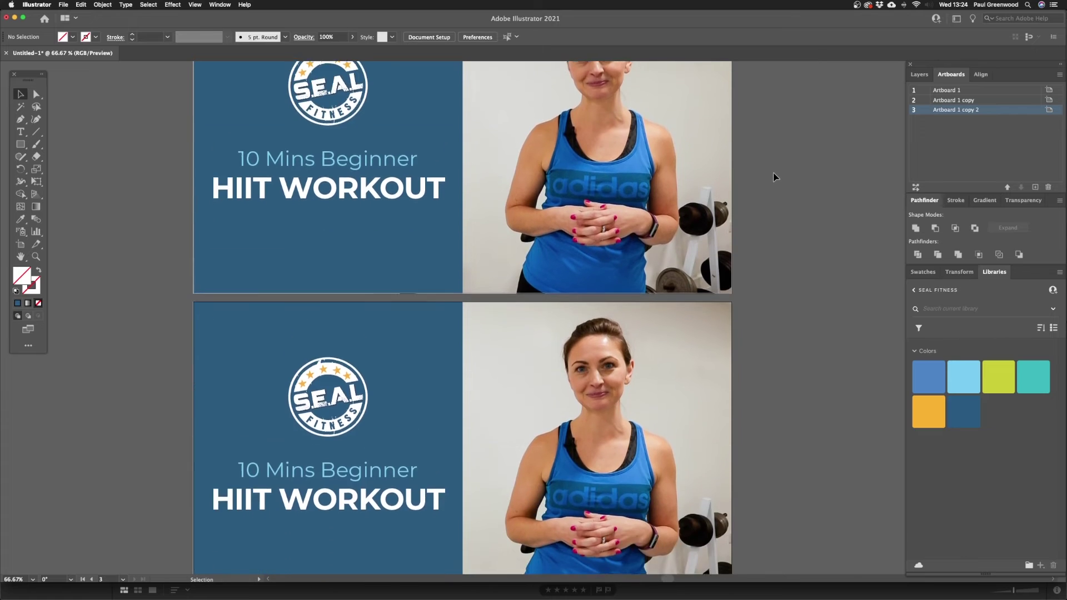
{"action": "scroll", "coordinate": [772, 174], "scroll_direction": "up", "scroll_amount": 3}
{"action": "scroll", "coordinate": [775, 176], "scroll_direction": "up", "scroll_amount": 2}
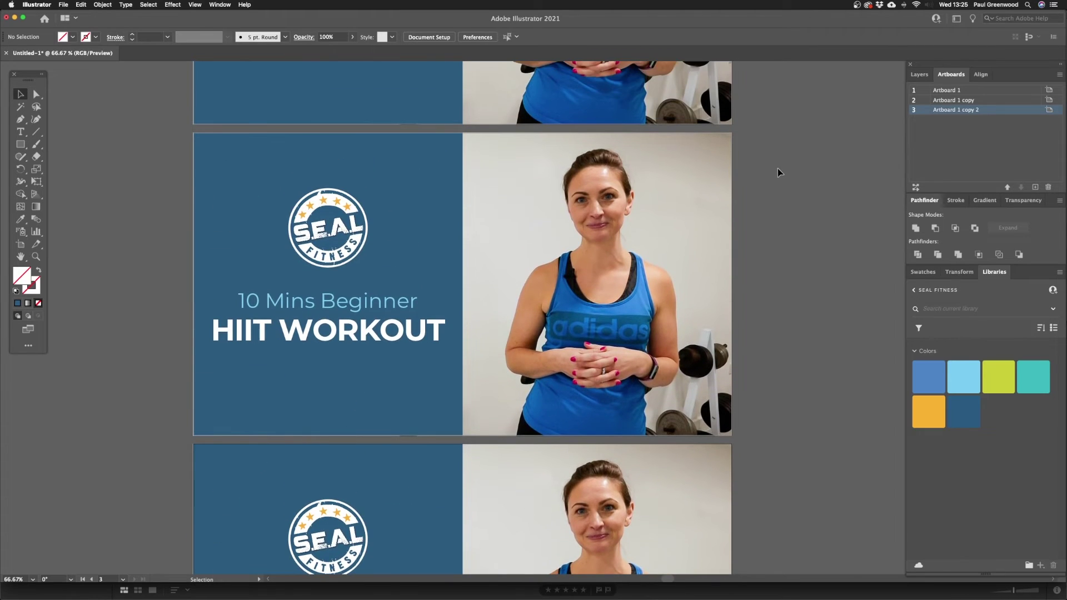
Step: Delete the copied photos from the second and third artboards
{"action": "left_click", "coordinate": [707, 207]}
{"action": "key", "text": "Delete"}
{"action": "scroll", "coordinate": [712, 210], "scroll_direction": "down", "scroll_amount": 10}
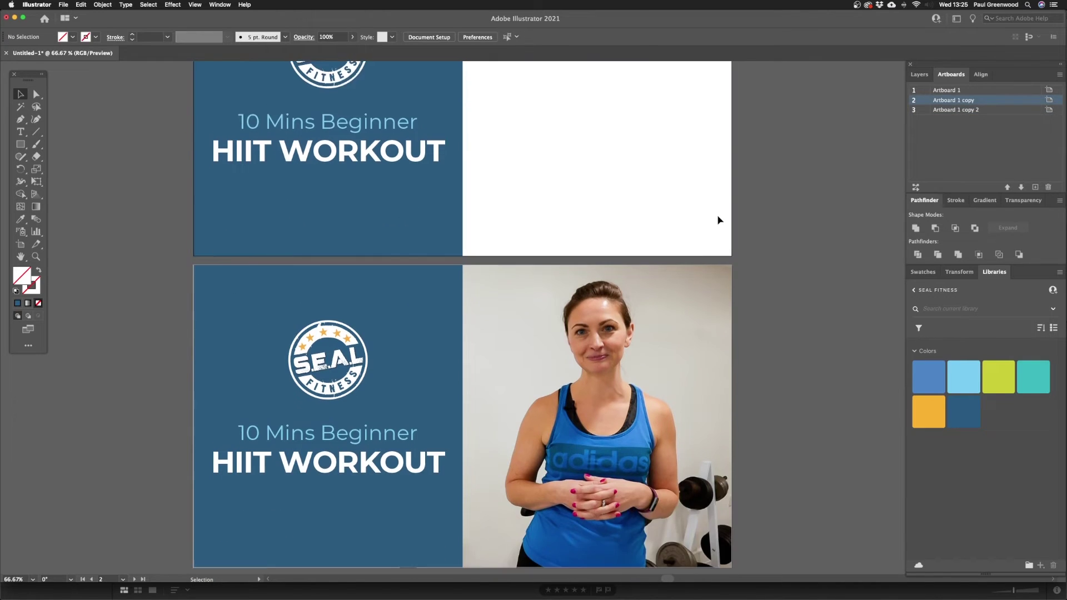
{"action": "left_click", "coordinate": [721, 291]}
{"action": "key", "text": "Delete"}
{"action": "scroll", "coordinate": [659, 133], "scroll_direction": "up", "scroll_amount": 10}
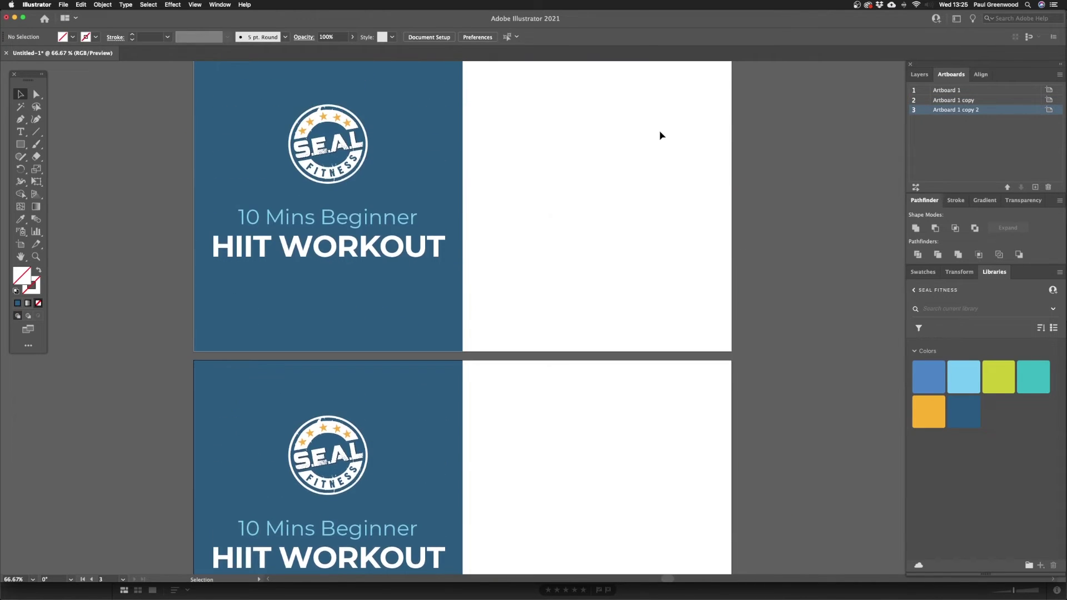
{"action": "left_click", "coordinate": [629, 218]}
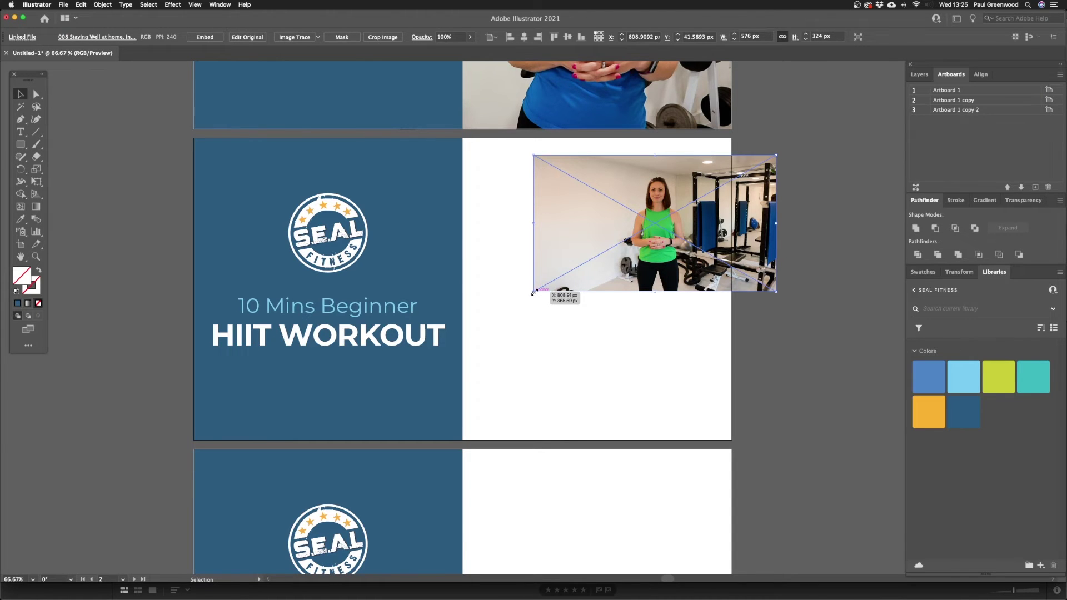
Step: Enlarge the green-top gym photo over artboard 2, send it behind the panel, align it left
{"action": "left_click_drag", "start_coordinate": [533, 292], "coordinate": [205, 476]}
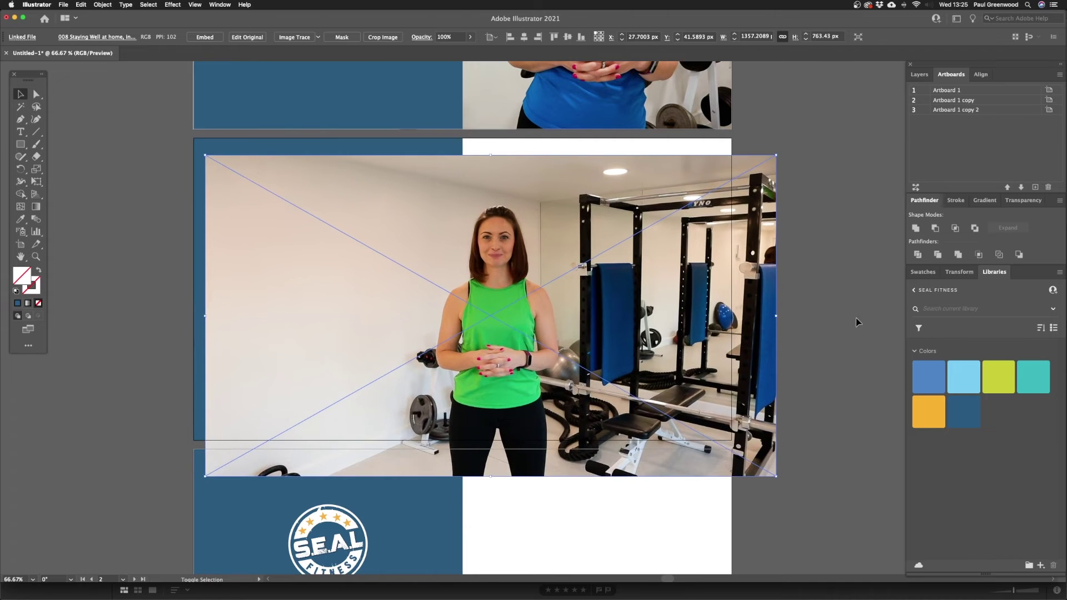
{"action": "left_click_drag", "start_coordinate": [777, 317], "coordinate": [975, 327]}
{"action": "mouse_move", "coordinate": [702, 245]}
{"action": "left_mouse_down"}
{"action": "mouse_move", "coordinate": [701, 221]}
{"action": "mouse_move", "coordinate": [701, 231]}
{"action": "left_mouse_up"}
{"action": "right_click", "coordinate": [621, 204]}
{"action": "mouse_move", "coordinate": [644, 272]}
{"action": "left_click", "coordinate": [740, 287]}
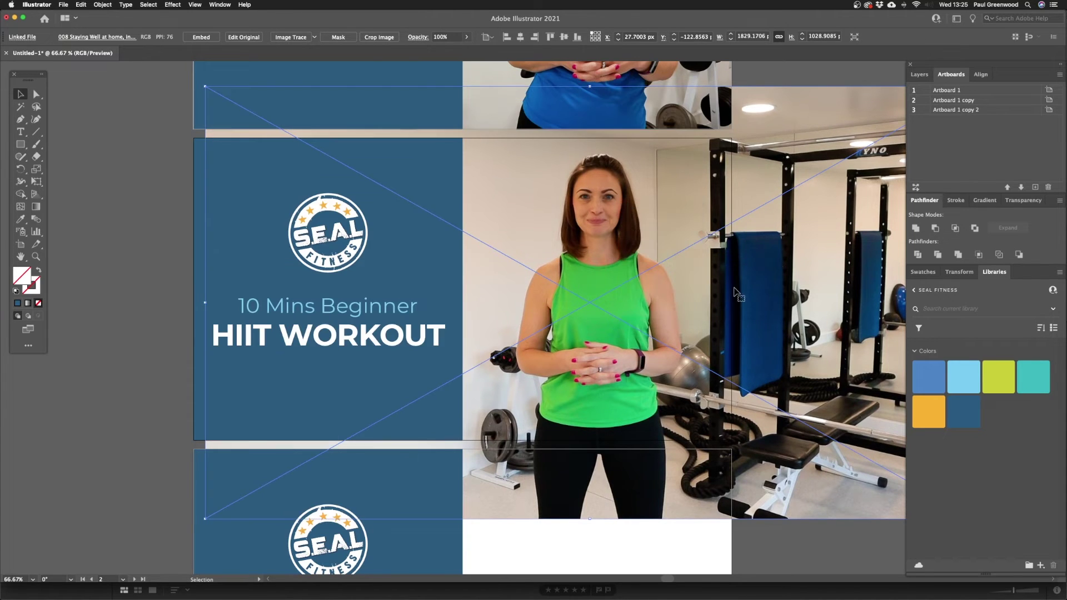
{"action": "left_click_drag", "start_coordinate": [647, 238], "coordinate": [634, 234]}
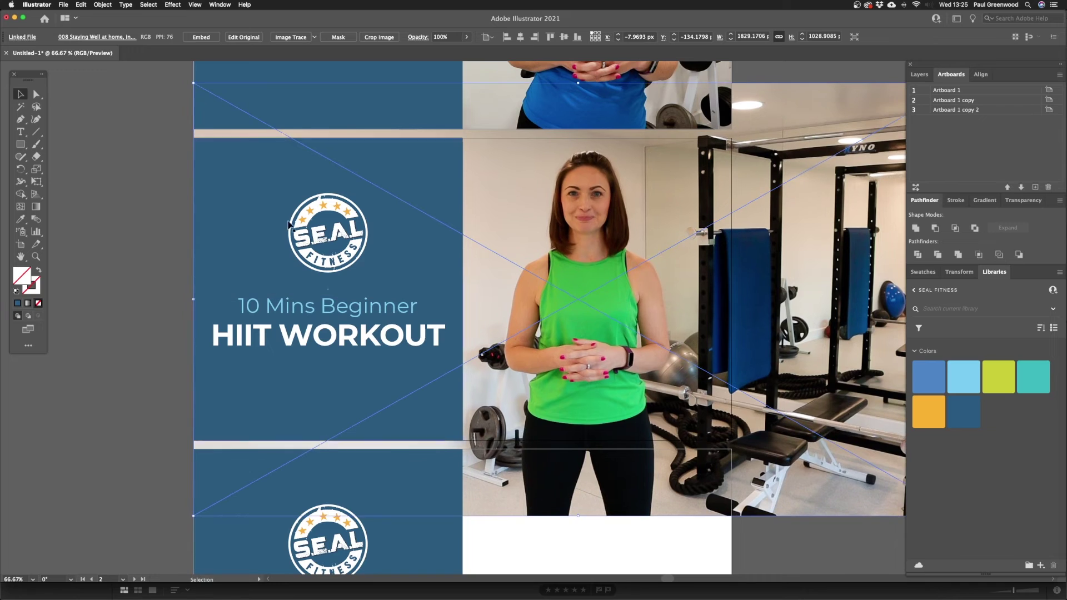
Step: Clip the gym photo to an artboard-sized rectangle and send it behind the title panel
{"action": "left_click", "coordinate": [20, 143]}
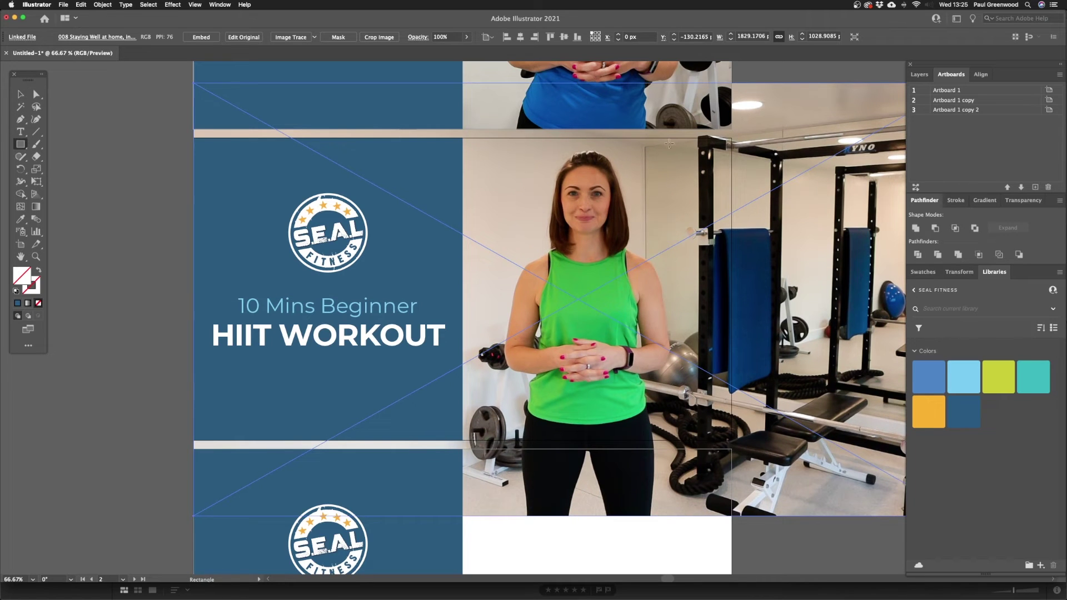
{"action": "left_click_drag", "start_coordinate": [731, 138], "coordinate": [190, 440]}
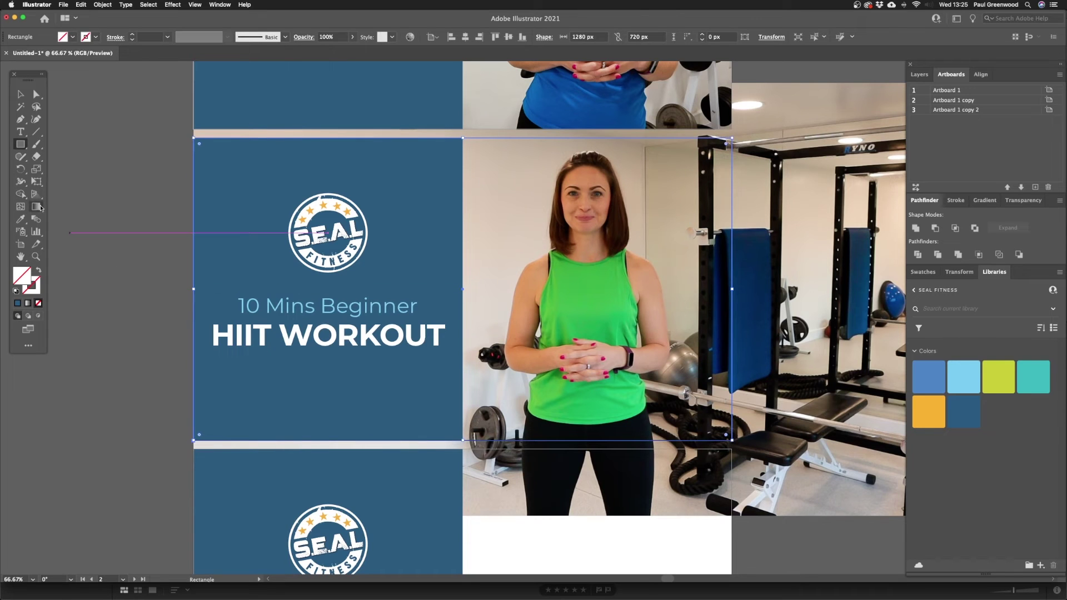
{"action": "left_click", "coordinate": [20, 95]}
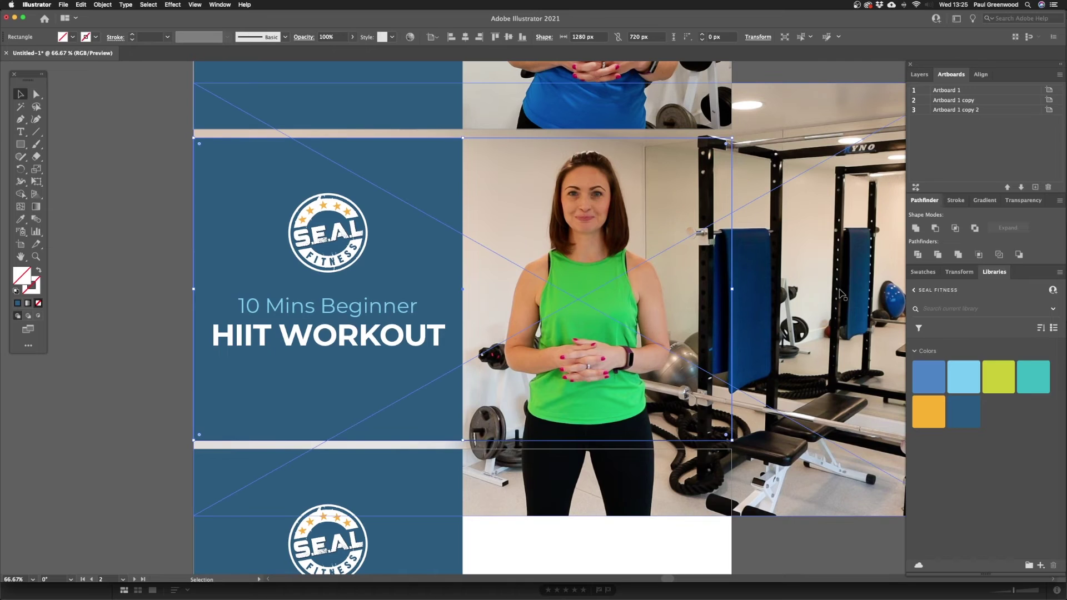
{"action": "left_click", "coordinate": [811, 224], "text": "shift"}
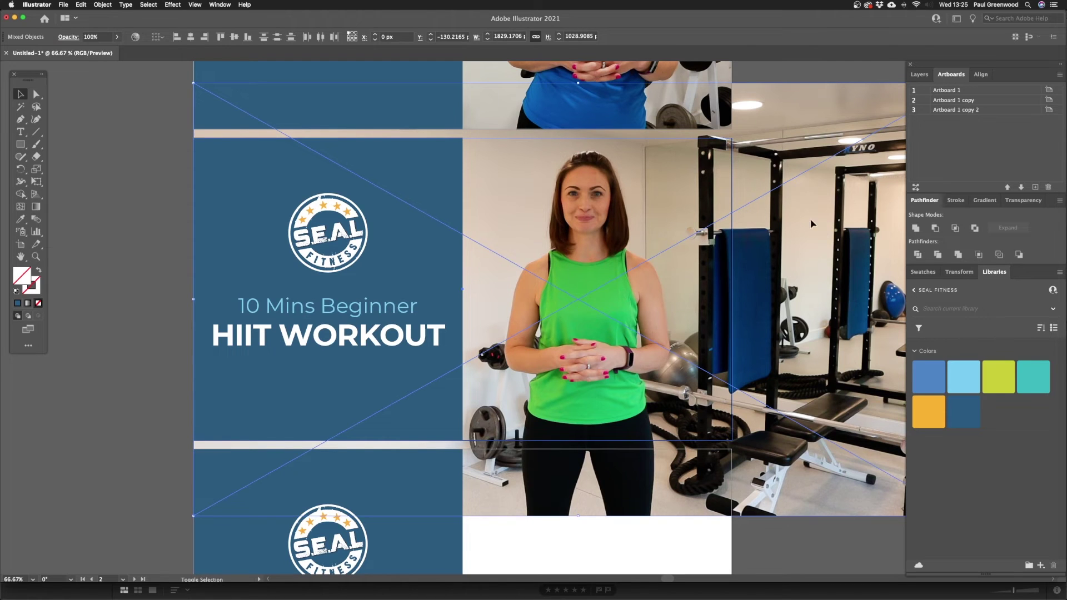
{"action": "right_click", "coordinate": [646, 191]}
{"action": "left_click", "coordinate": [689, 263]}
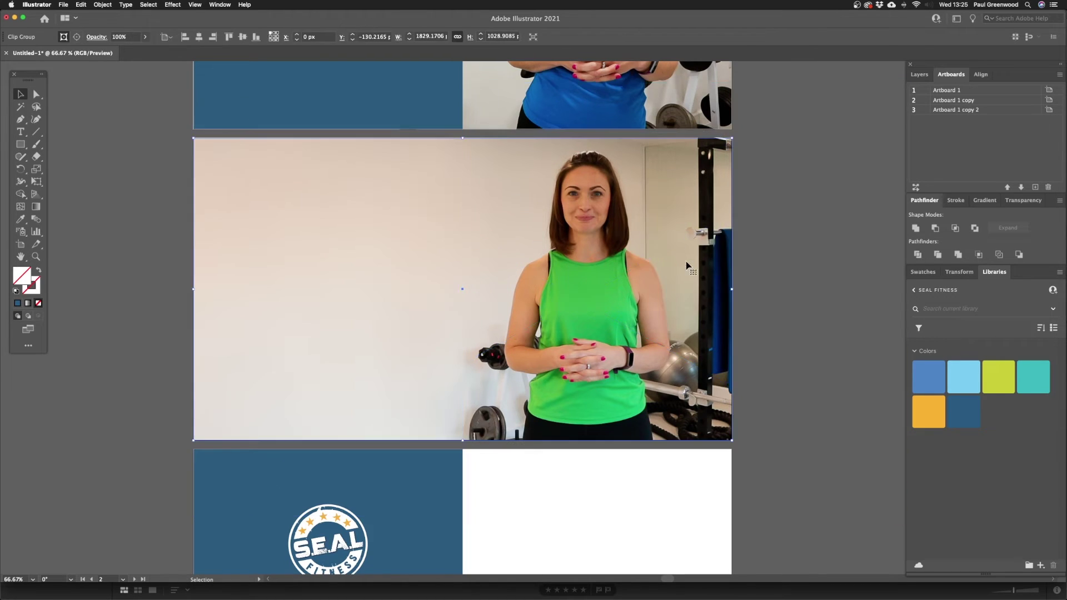
{"action": "right_click", "coordinate": [709, 228]}
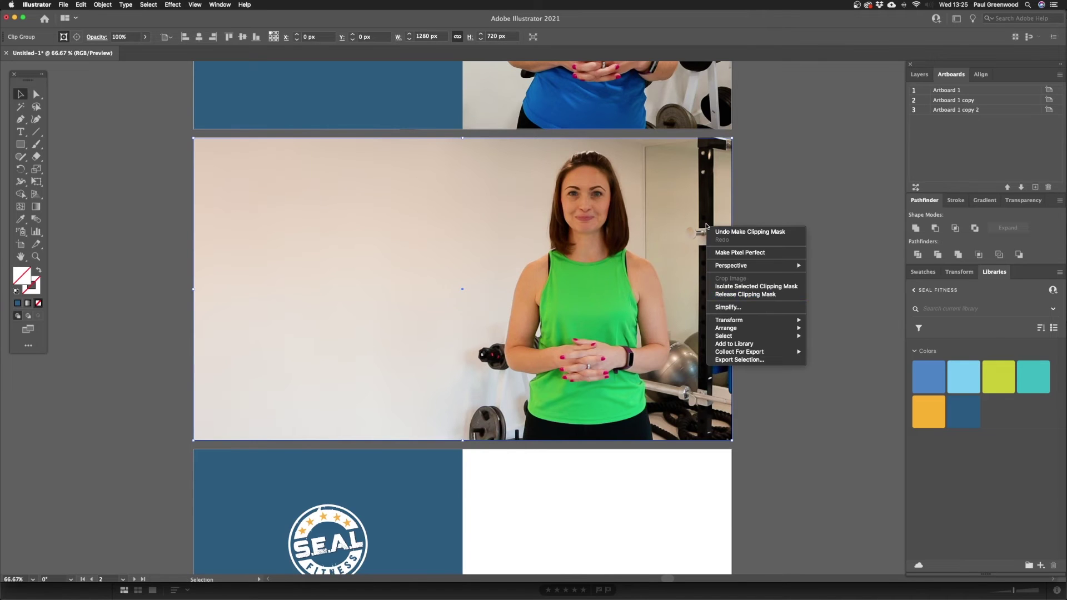
{"action": "mouse_move", "coordinate": [788, 331]}
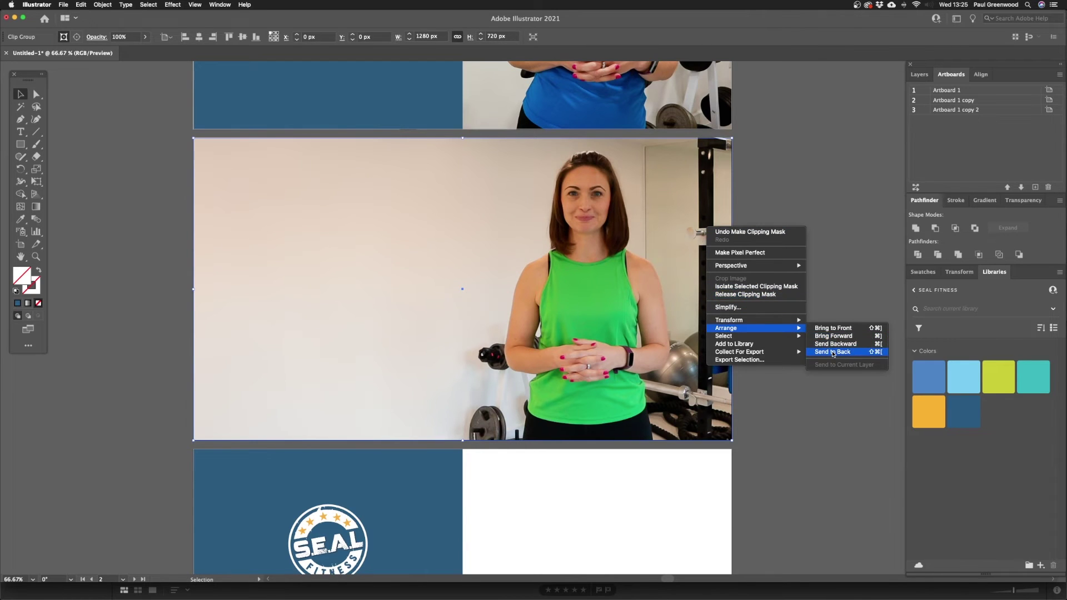
{"action": "left_click", "coordinate": [832, 352]}
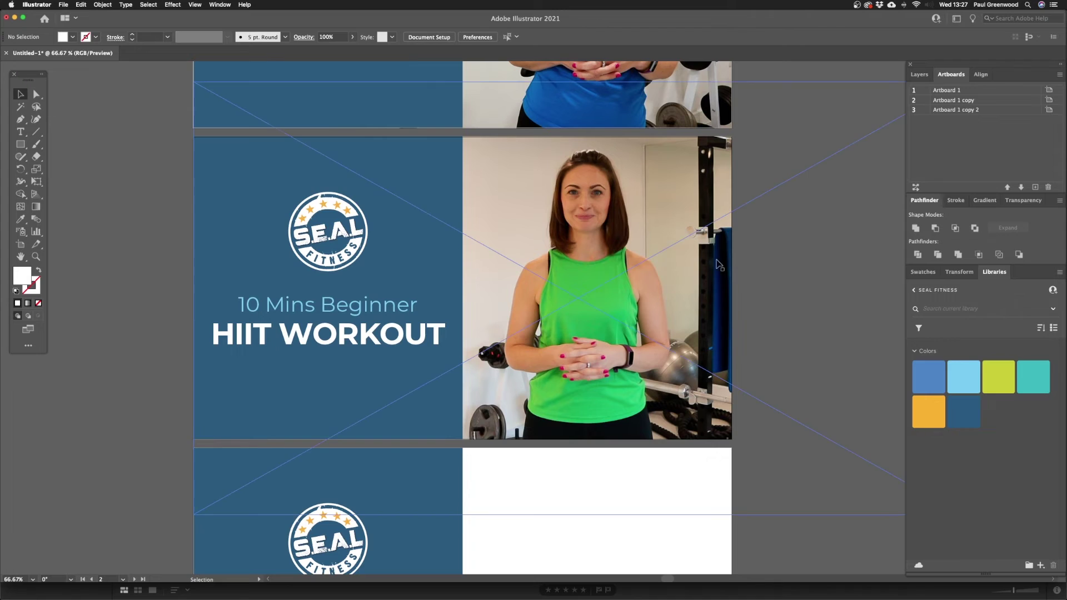
Step: Replace 'HIIT' with 'Core' in the second thumbnail's title and select that line
{"action": "double_click", "coordinate": [369, 304]}
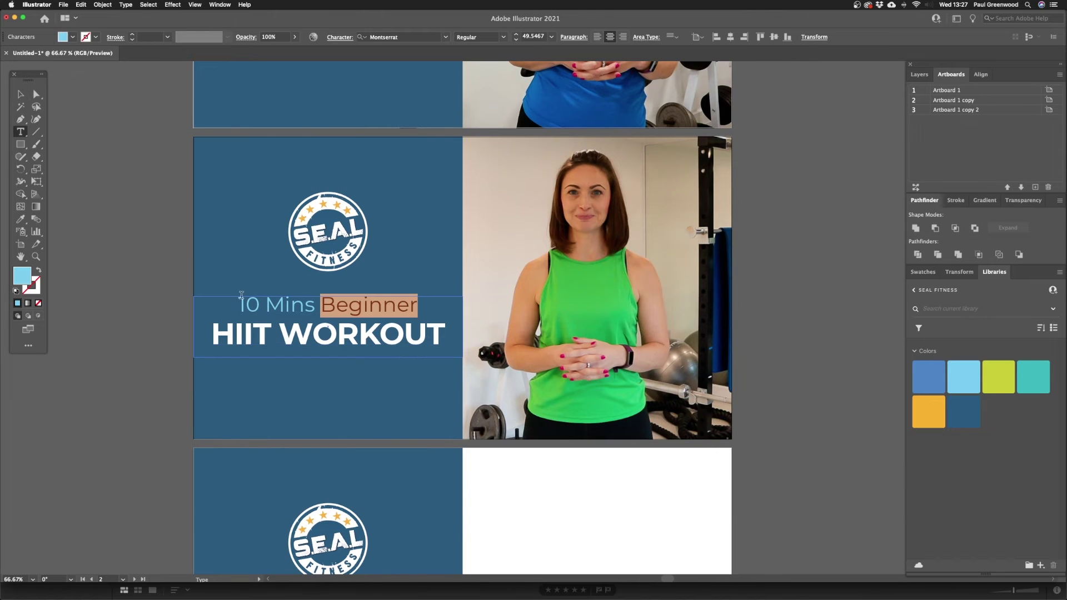
{"action": "left_click", "coordinate": [369, 339]}
{"action": "double_click", "coordinate": [247, 335]}
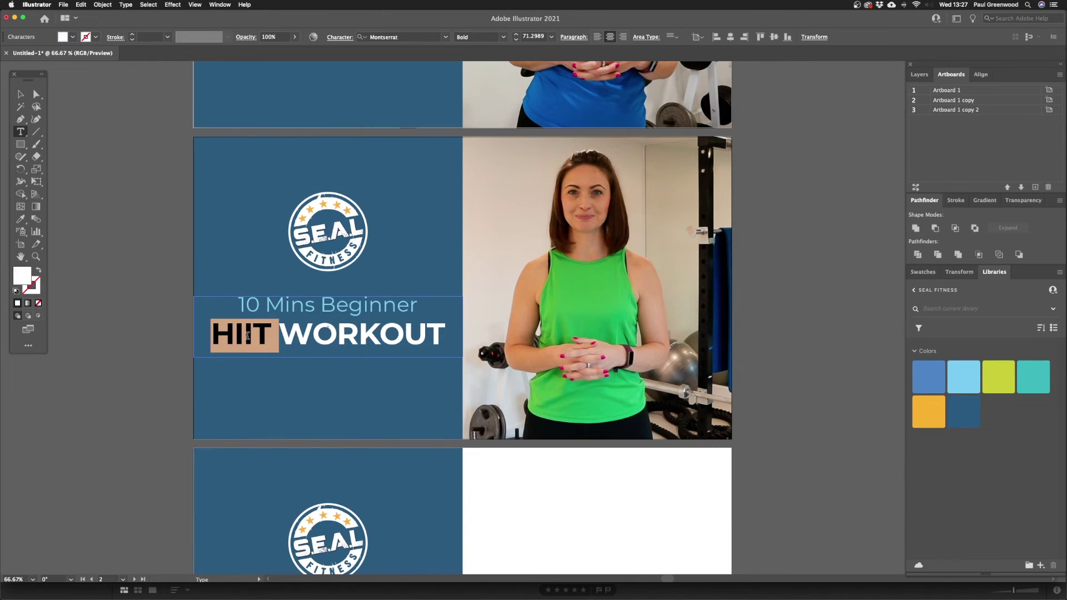
{"action": "type", "text": "Core"}
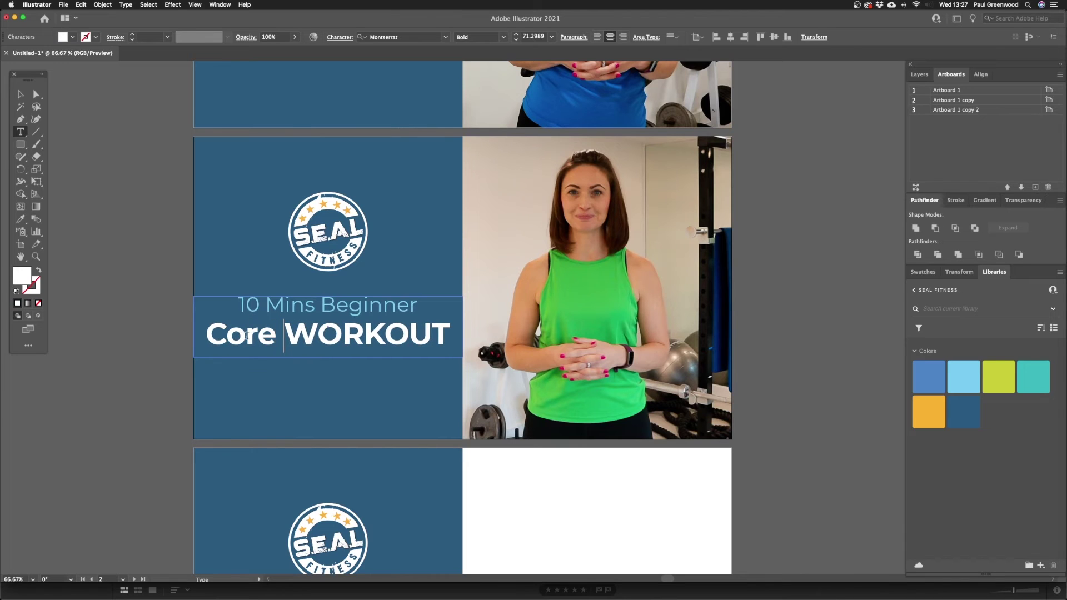
{"action": "triple_click", "coordinate": [267, 333]}
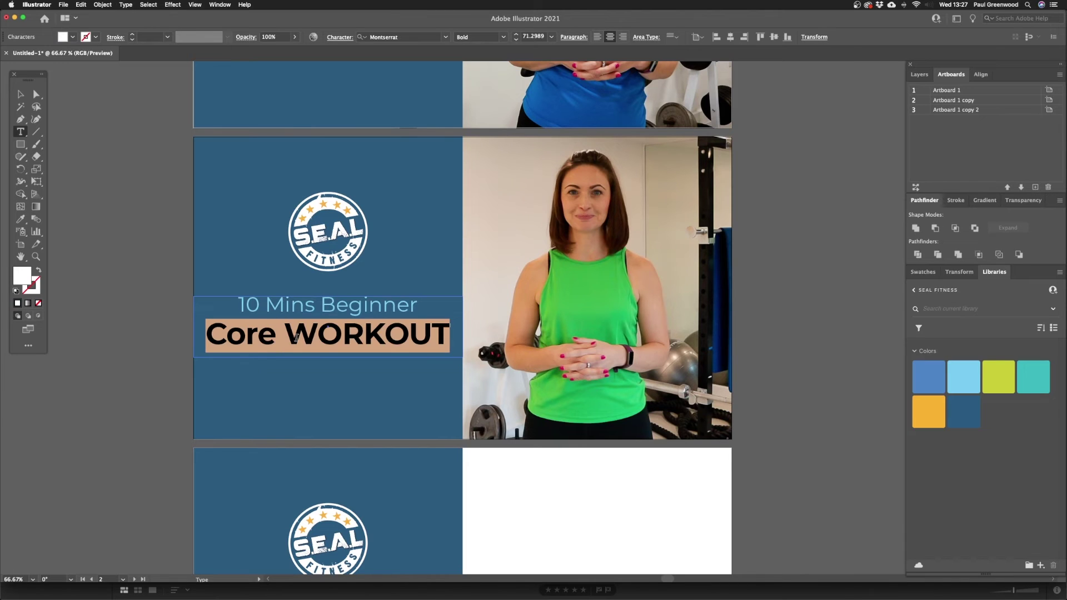
{"action": "double_click", "coordinate": [241, 338]}
{"action": "triple_click", "coordinate": [233, 338]}
Step: Make the line uppercase 'CORE WORKOUT' and reduce it to 65 pt
{"action": "left_click", "coordinate": [102, 4]}
{"action": "mouse_move", "coordinate": [172, 124]}
{"action": "left_click", "coordinate": [257, 125]}
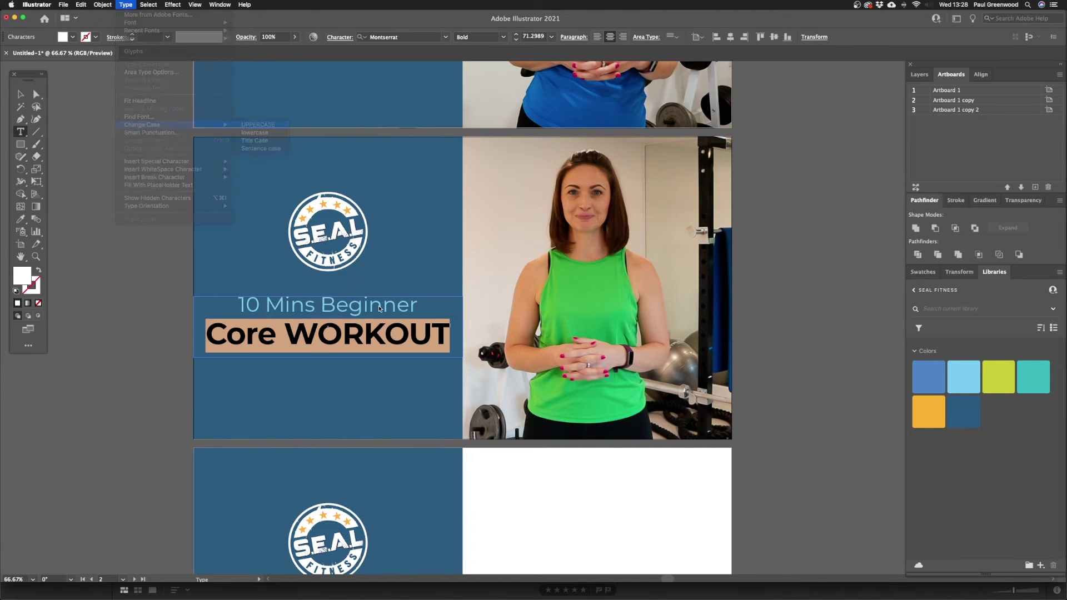
{"action": "left_click", "coordinate": [516, 41]}
{"action": "left_click", "coordinate": [516, 41]}
{"action": "left_click", "coordinate": [516, 42]}
{"action": "left_click", "coordinate": [516, 41]}
{"action": "left_click", "coordinate": [517, 41]}
{"action": "left_click", "coordinate": [516, 41]}
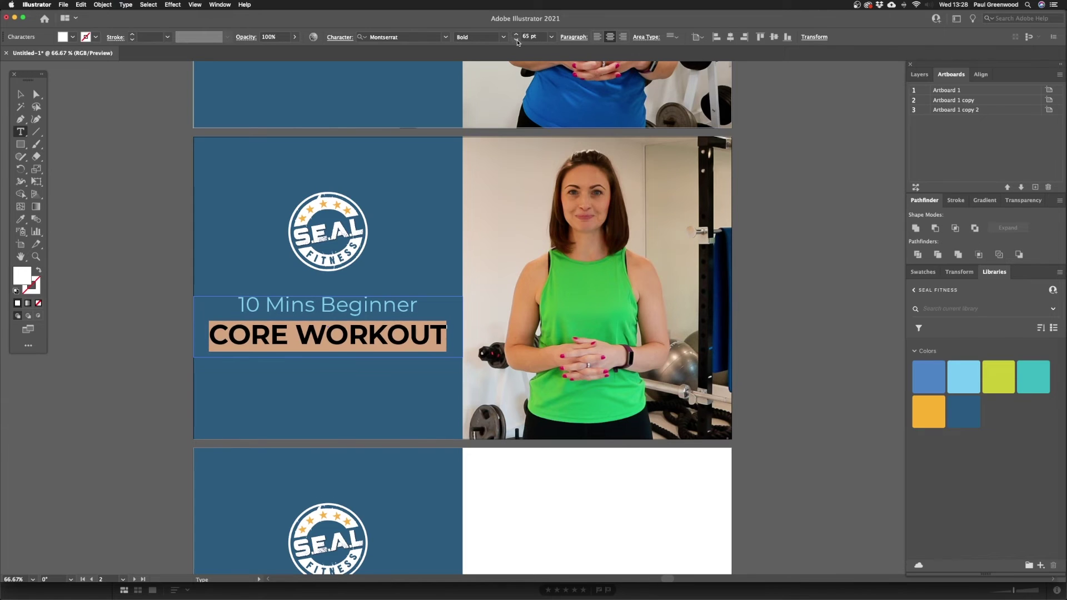
{"action": "key", "text": "Escape"}
{"action": "scroll", "coordinate": [564, 265], "scroll_direction": "down", "scroll_amount": 5}
{"action": "left_click", "coordinate": [567, 266]}
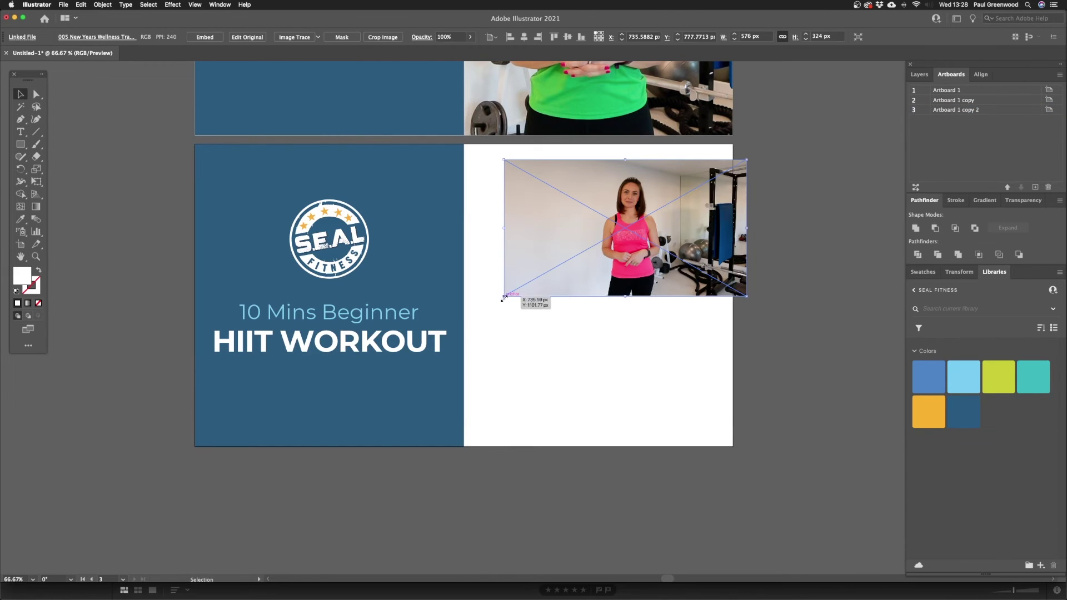
Step: Place the pink-top gym photo on artboard 3, enlarge it, and send it behind the panel
{"action": "left_click", "coordinate": [500, 298]}
{"action": "left_click_drag", "start_coordinate": [738, 314], "coordinate": [715, 280]}
{"action": "left_click_drag", "start_coordinate": [268, 297], "coordinate": [222, 303]}
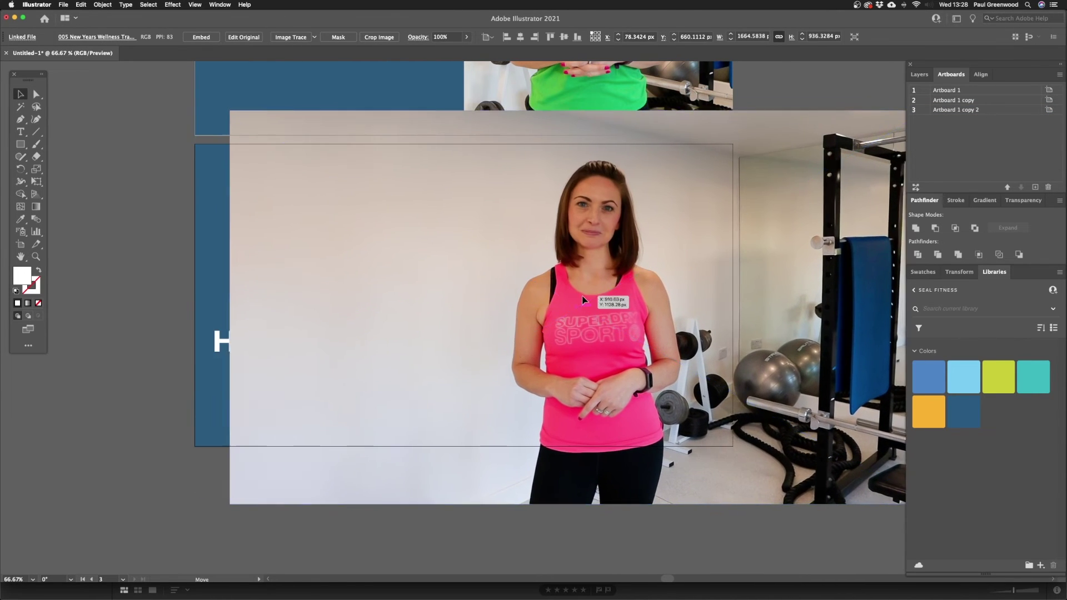
{"action": "key", "text": "super+shift+bracketleft"}
Step: Clip the pink-top photo to a rectangle matching the third artboard
{"action": "key", "text": "m"}
{"action": "left_click_drag", "start_coordinate": [731, 143], "coordinate": [195, 446]}
{"action": "right_click", "coordinate": [690, 210]}
{"action": "left_click", "coordinate": [717, 278]}
{"action": "key", "text": "super+shift+a"}
Step: Change the title to '10 Mins LEGS, BUMS TUMS WORKOUT', removing 'Beginner'
{"action": "double_click", "coordinate": [389, 312]}
{"action": "key", "text": "BackSpace"}
{"action": "left_click_drag", "start_coordinate": [447, 342], "coordinate": [214, 341]}
{"action": "type", "text": "LEGS, BUMS TU"}
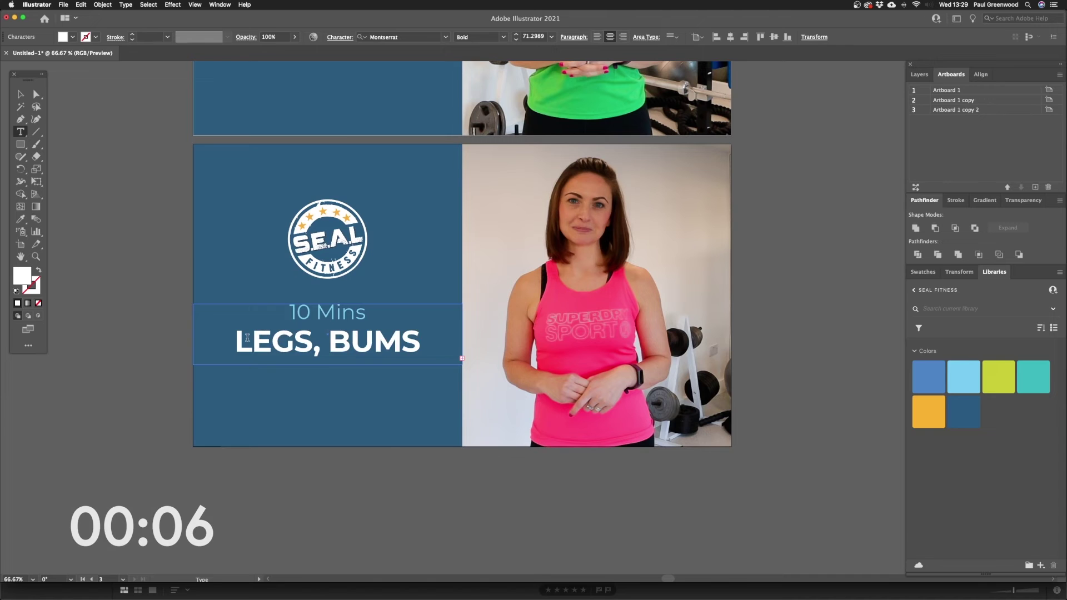
{"action": "type", "text": "MS"}
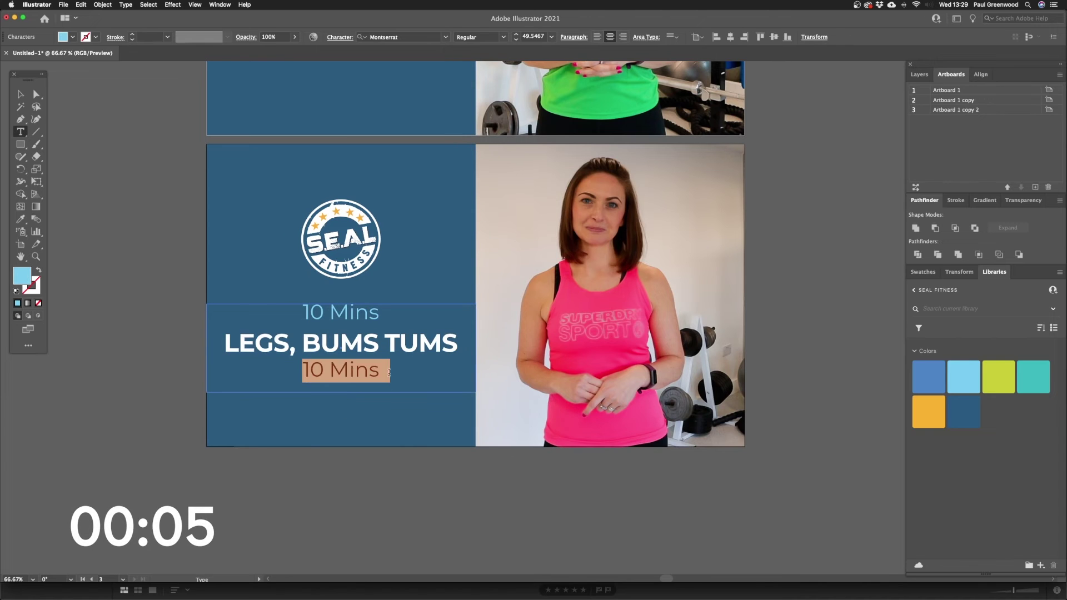
{"action": "type", "text": "WORKOUT"}
{"action": "key", "text": "Escape"}
{"action": "left_click", "coordinate": [156, 237]}
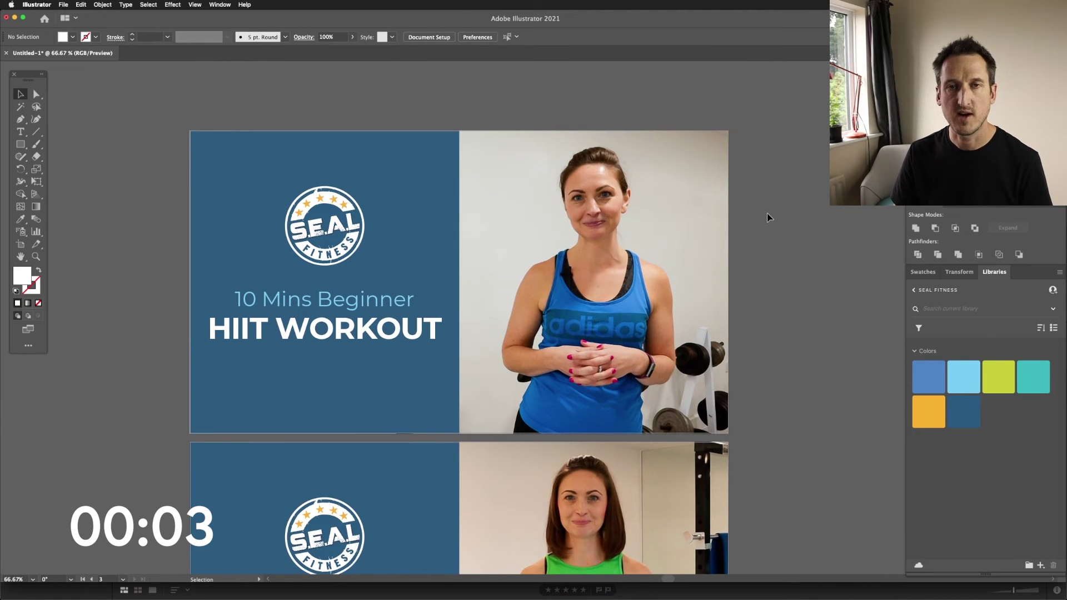
Step: Open Export for Screens from the File menu with the HIIT, Core and Legs Bums Tums artboards
{"action": "scroll", "coordinate": [767, 213], "scroll_direction": "down", "scroll_amount": 8}
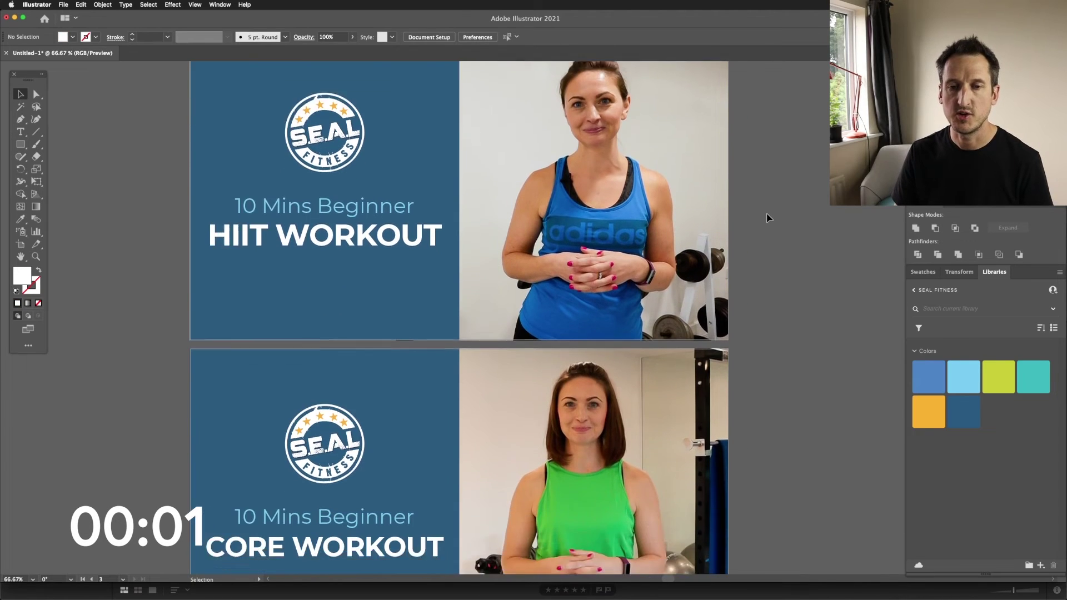
{"action": "scroll", "coordinate": [768, 217], "scroll_direction": "down", "scroll_amount": 10}
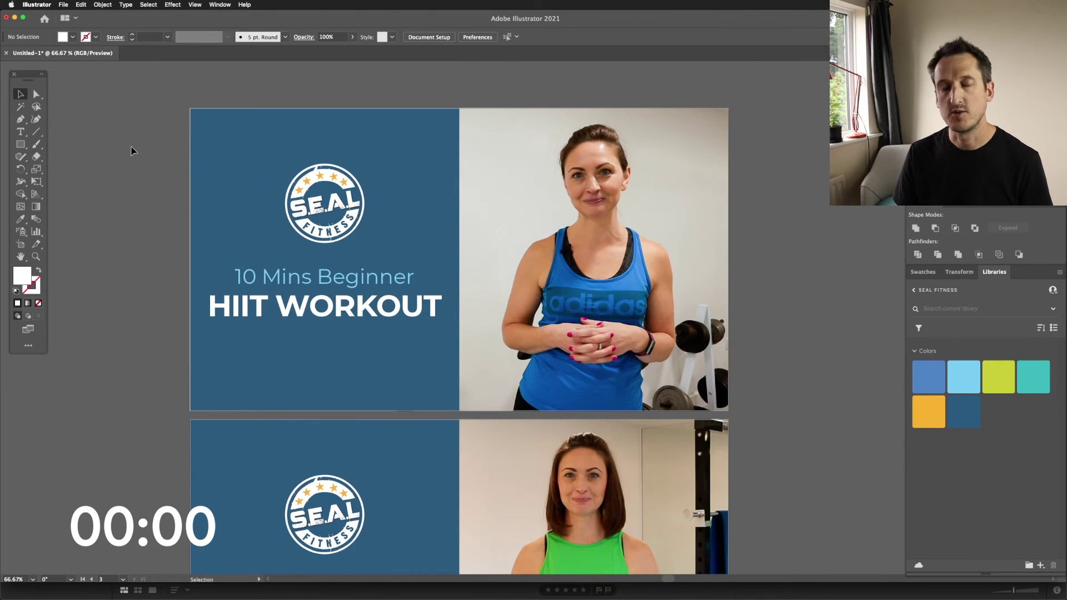
{"action": "left_click", "coordinate": [69, 5]}
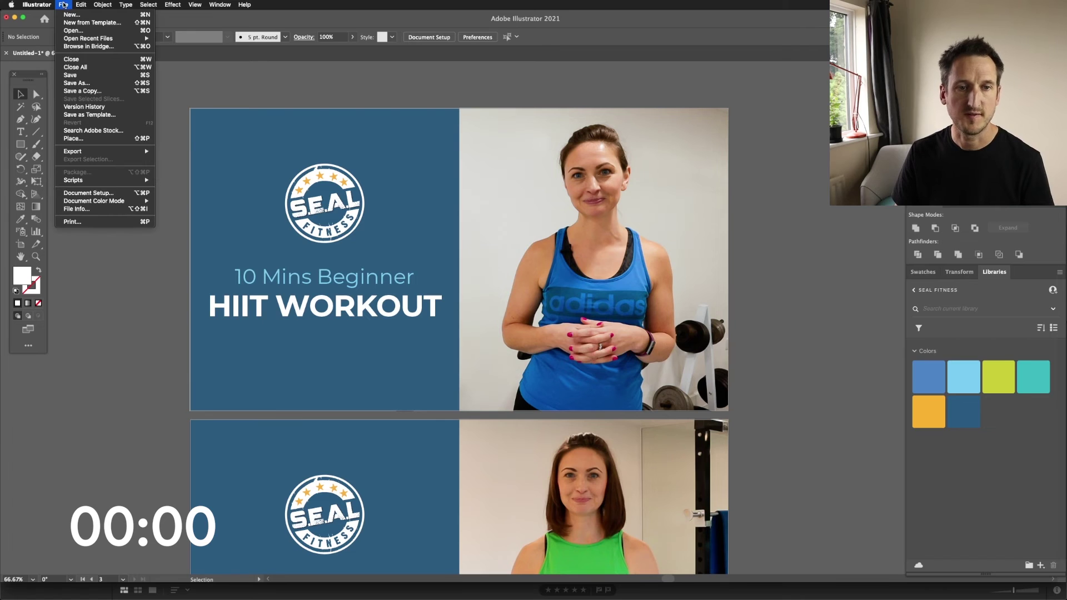
{"action": "mouse_move", "coordinate": [103, 152]}
{"action": "left_click", "coordinate": [190, 152]}
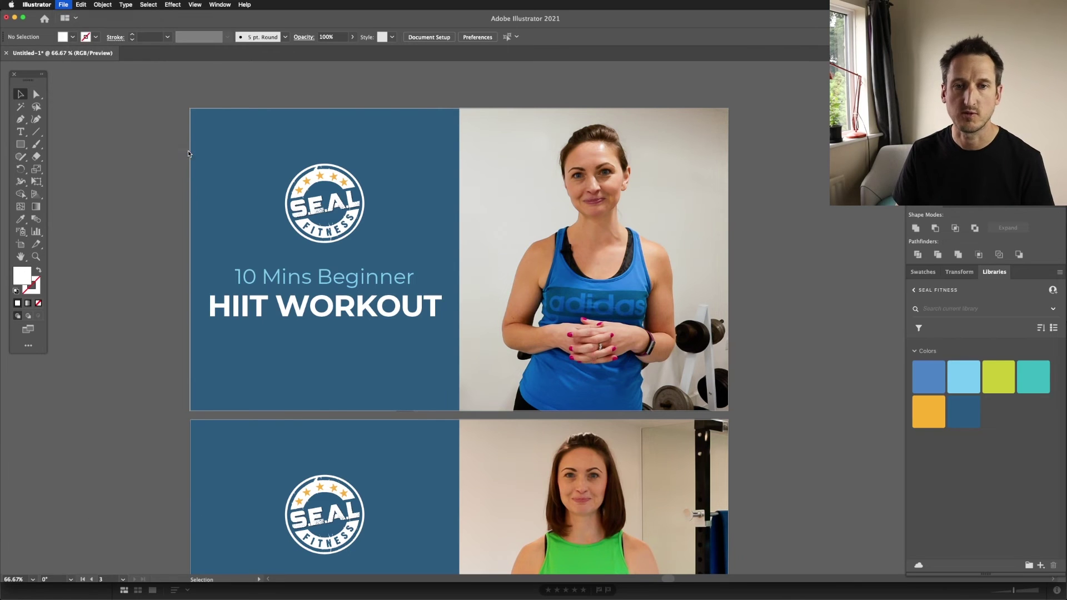